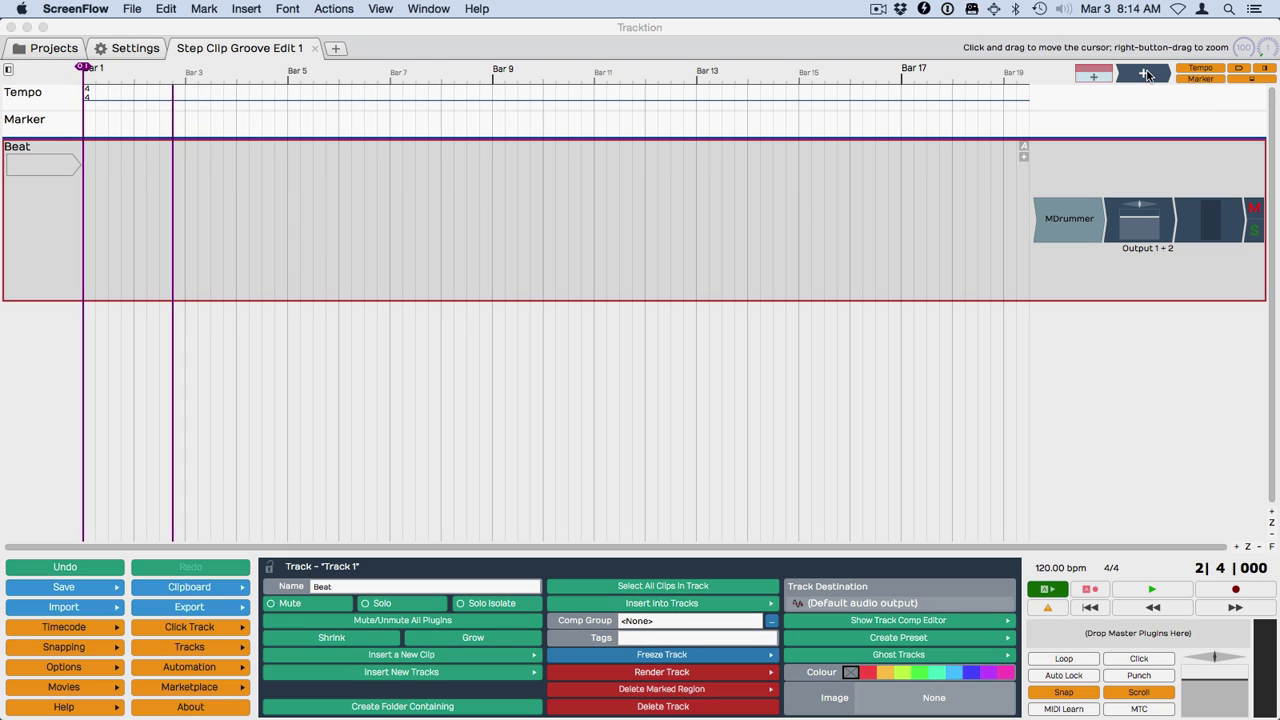
- Insert a new step clip on the Beat track starting at bar 1
drag(1107, 76, 86, 247)
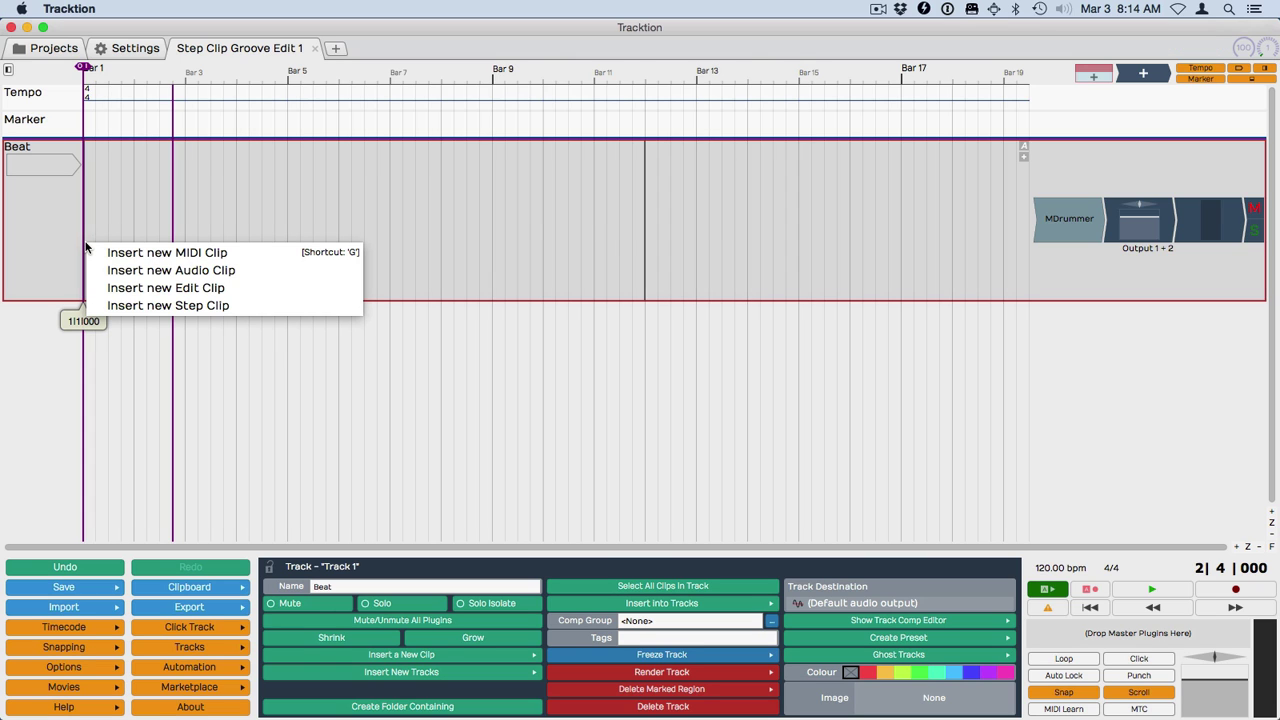
click(111, 305)
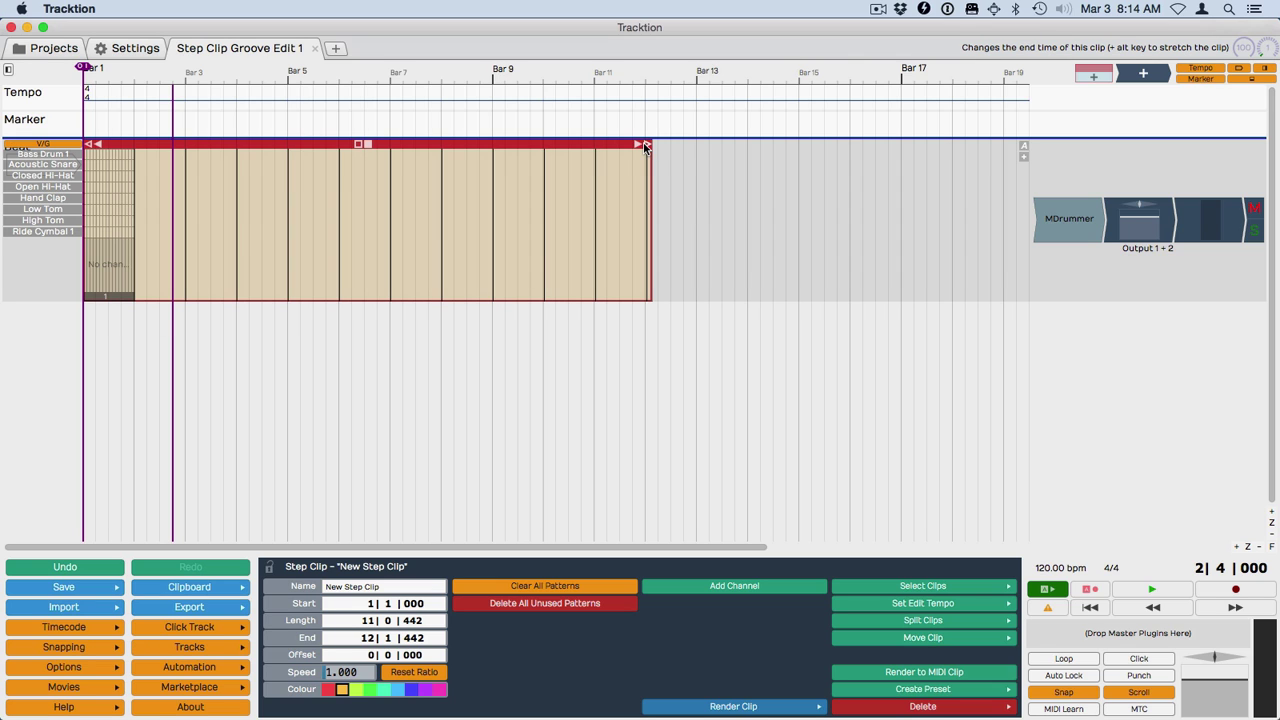
- Trim the step clip to one bar ending at bar 2 and make the Beat track taller
drag(646, 144, 131, 168)
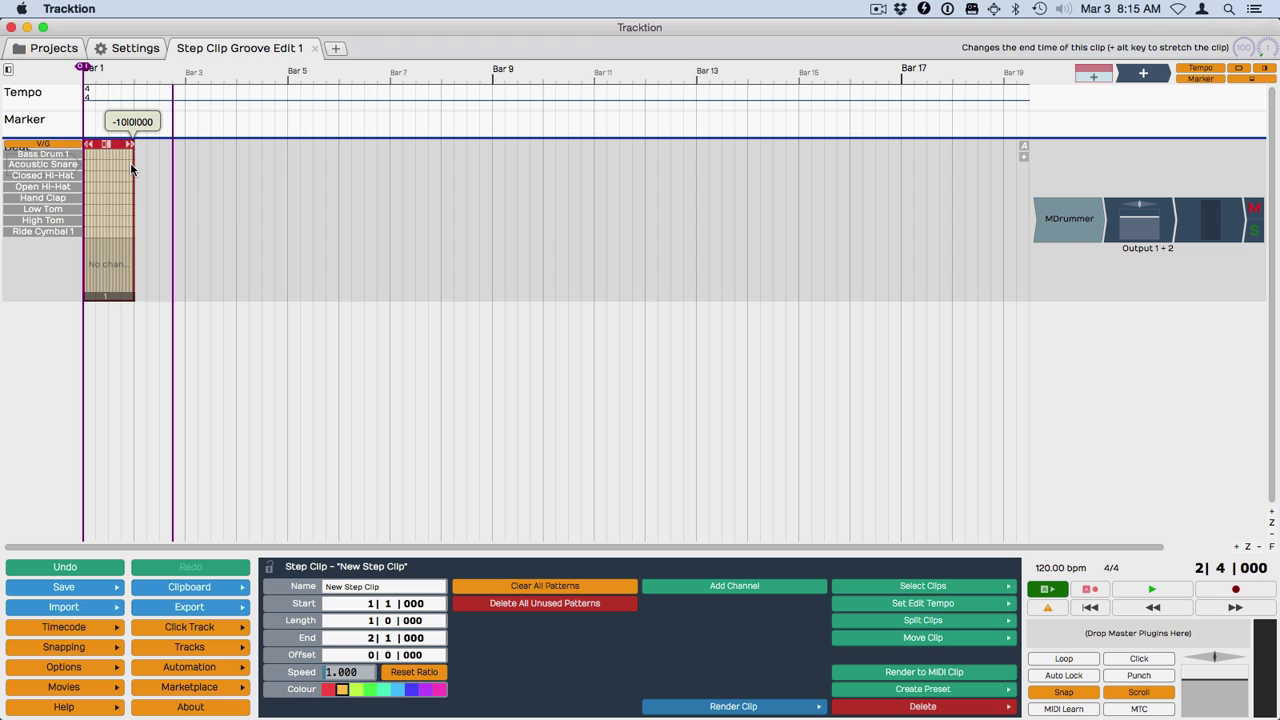
drag(131, 168, 131, 168)
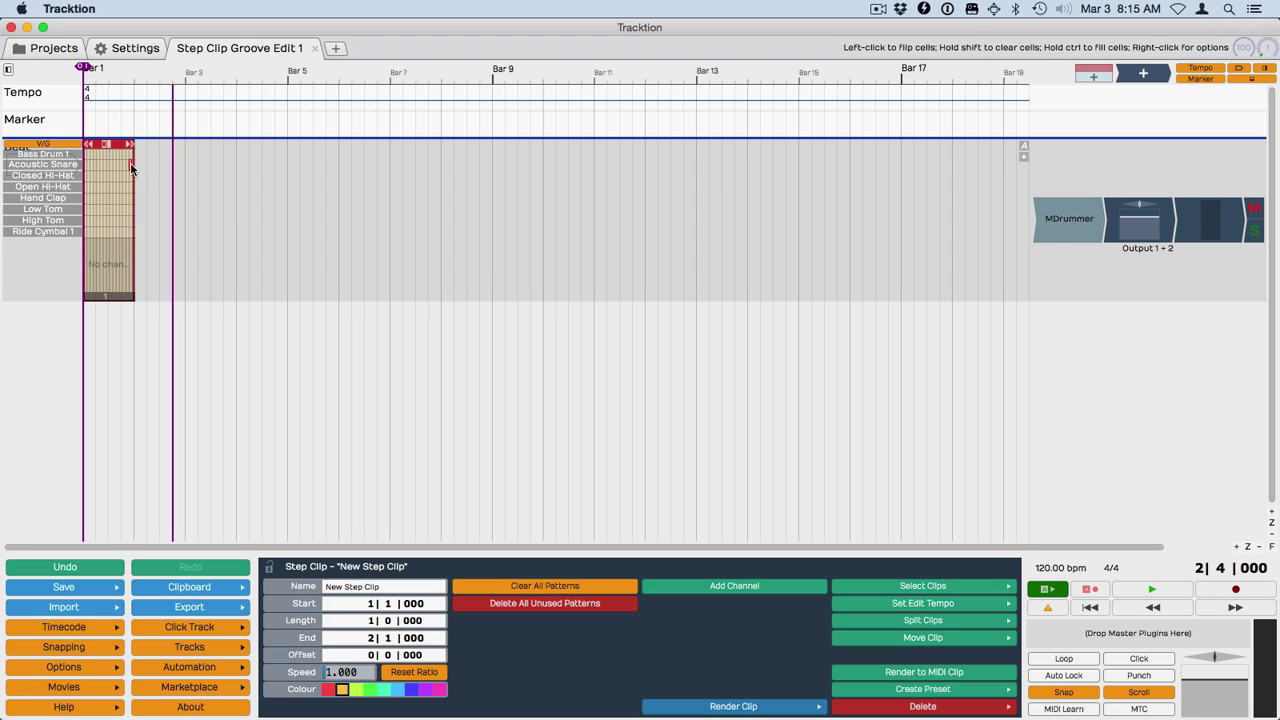
scroll(130, 168, up, 5)
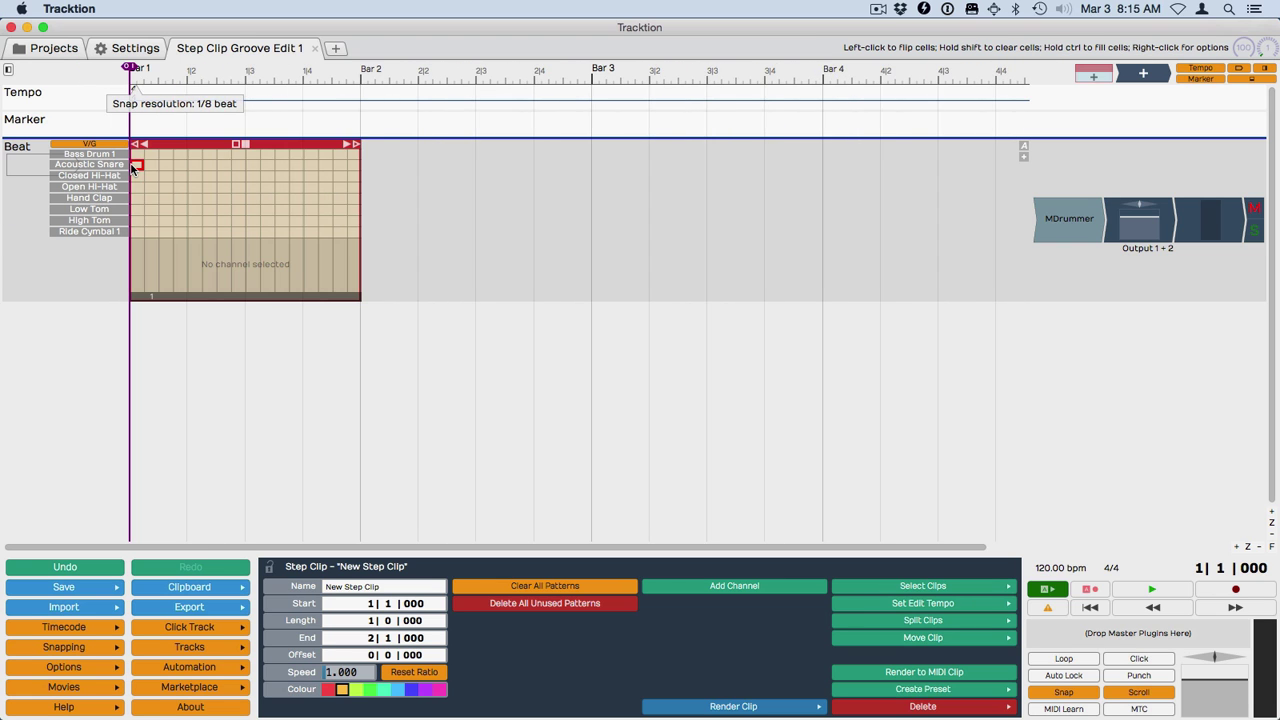
scroll(131, 168, up, 4)
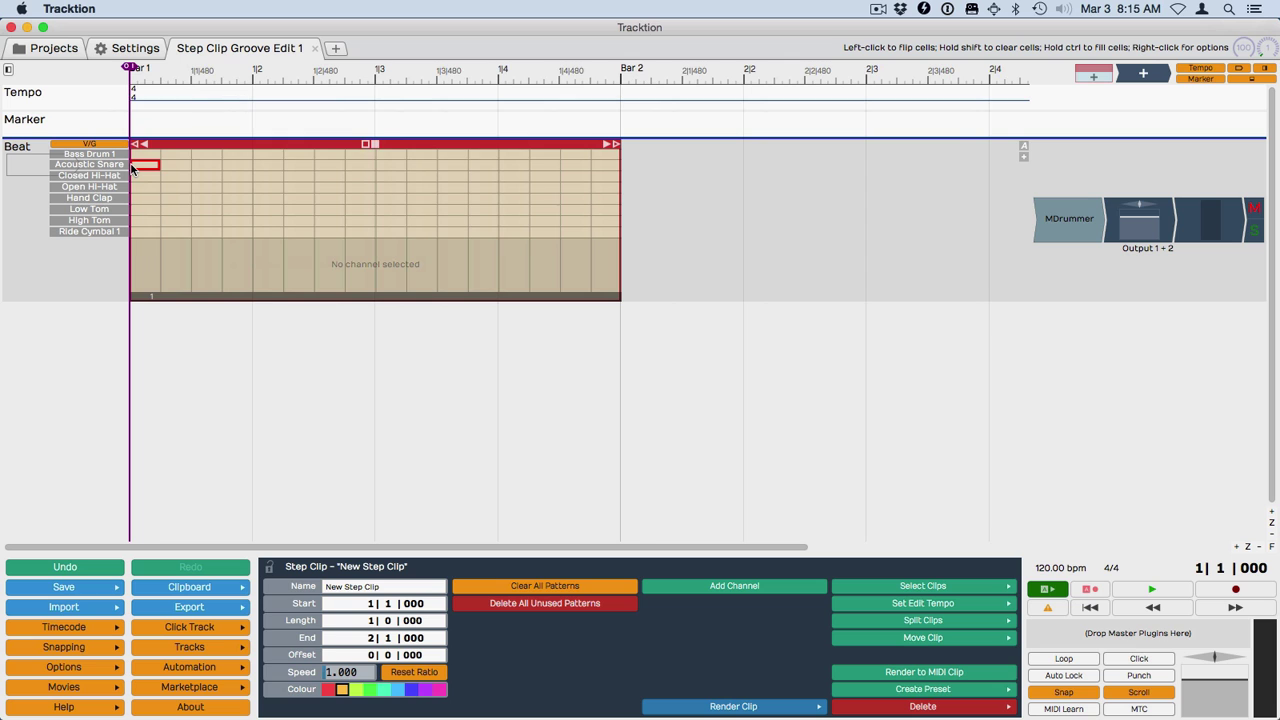
scroll(131, 168, up, 2)
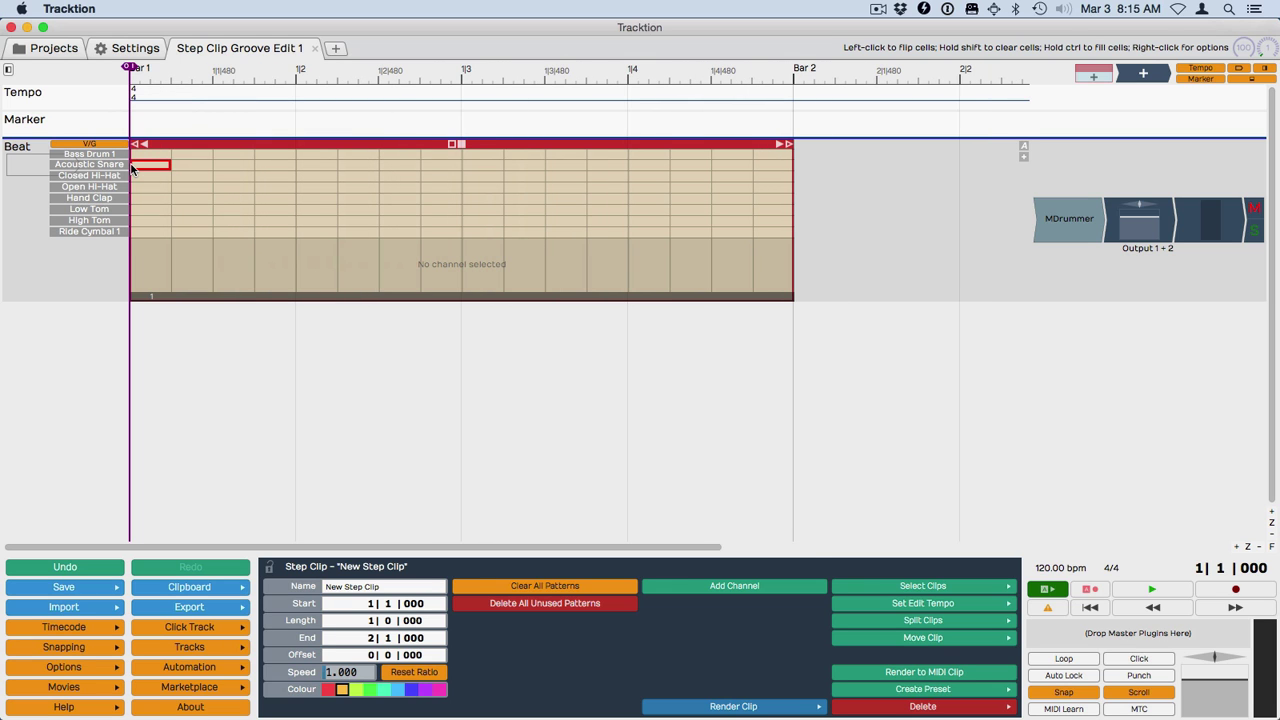
drag(103, 300, 110, 471)
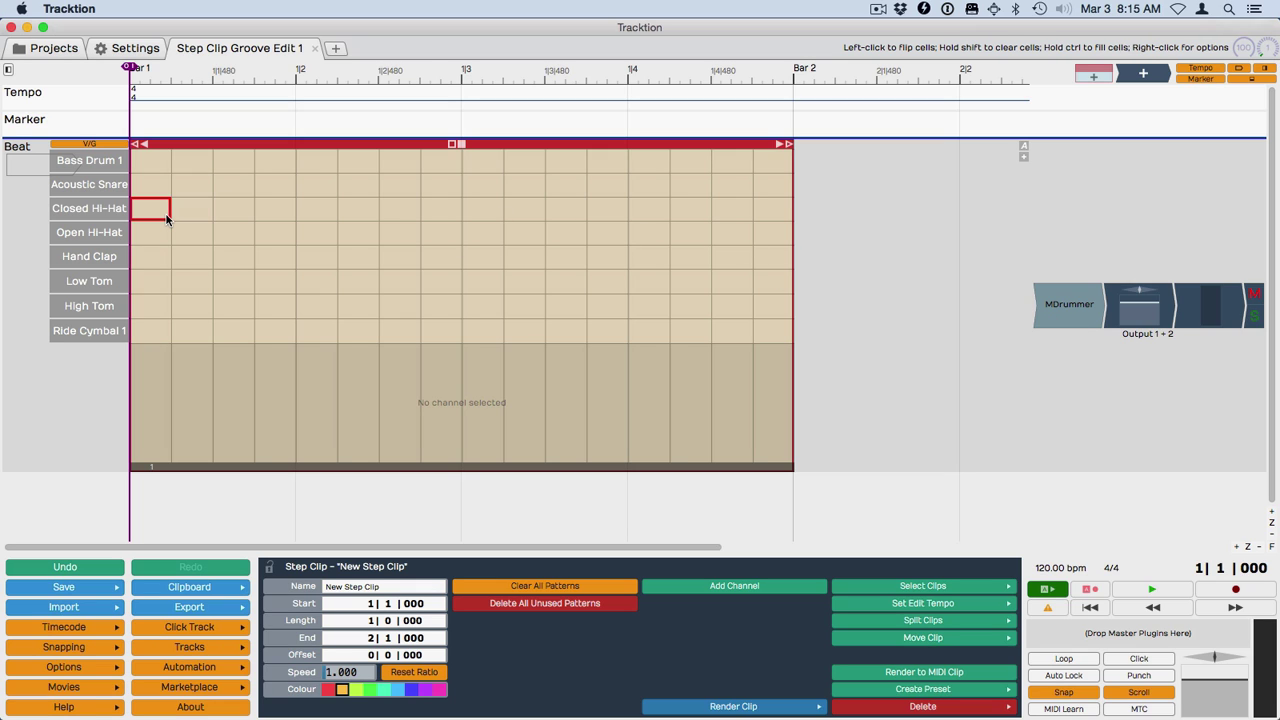
- Add Bass Drum 1 hits on steps 1 and 9 and preview the pattern
click(152, 162)
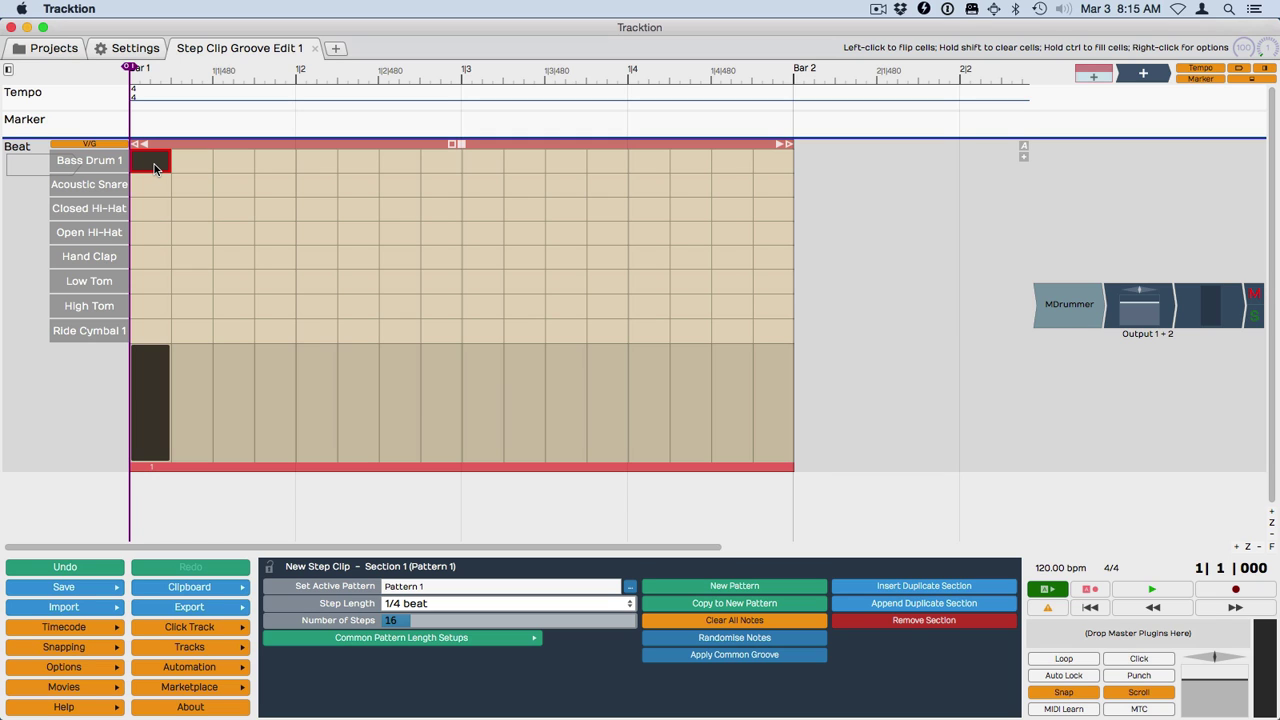
click(484, 164)
key(space)
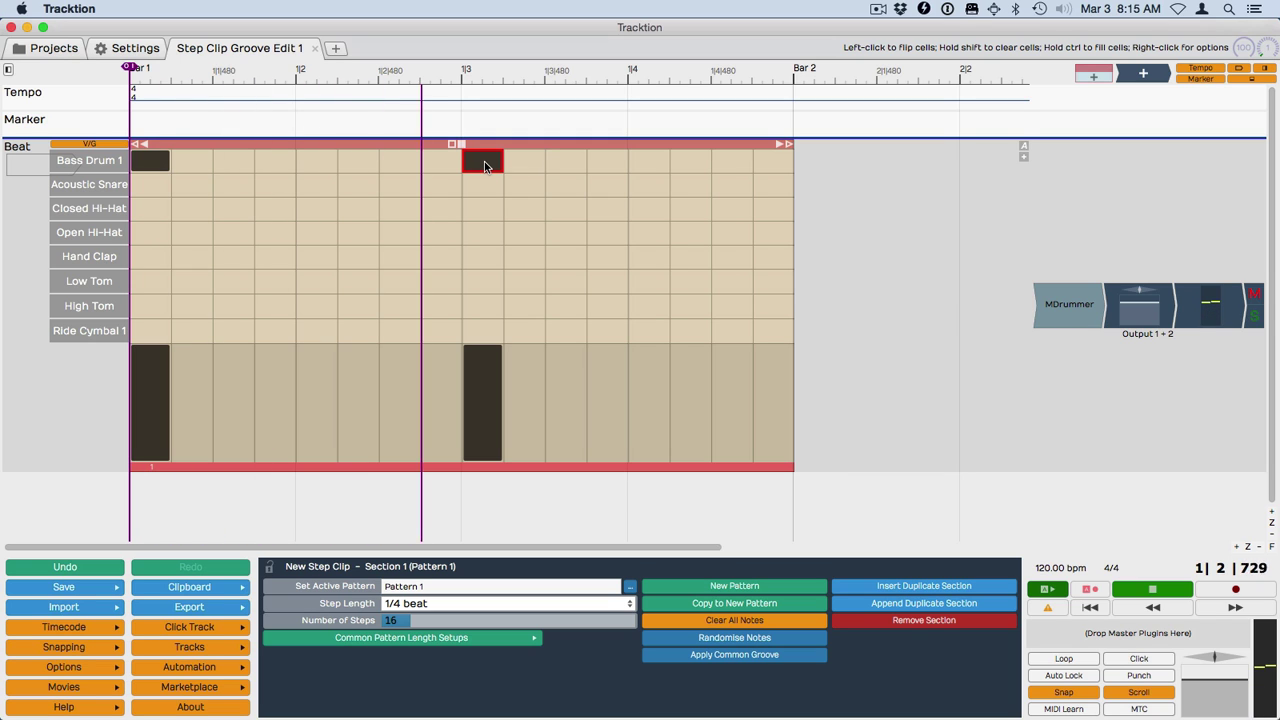
key(space)
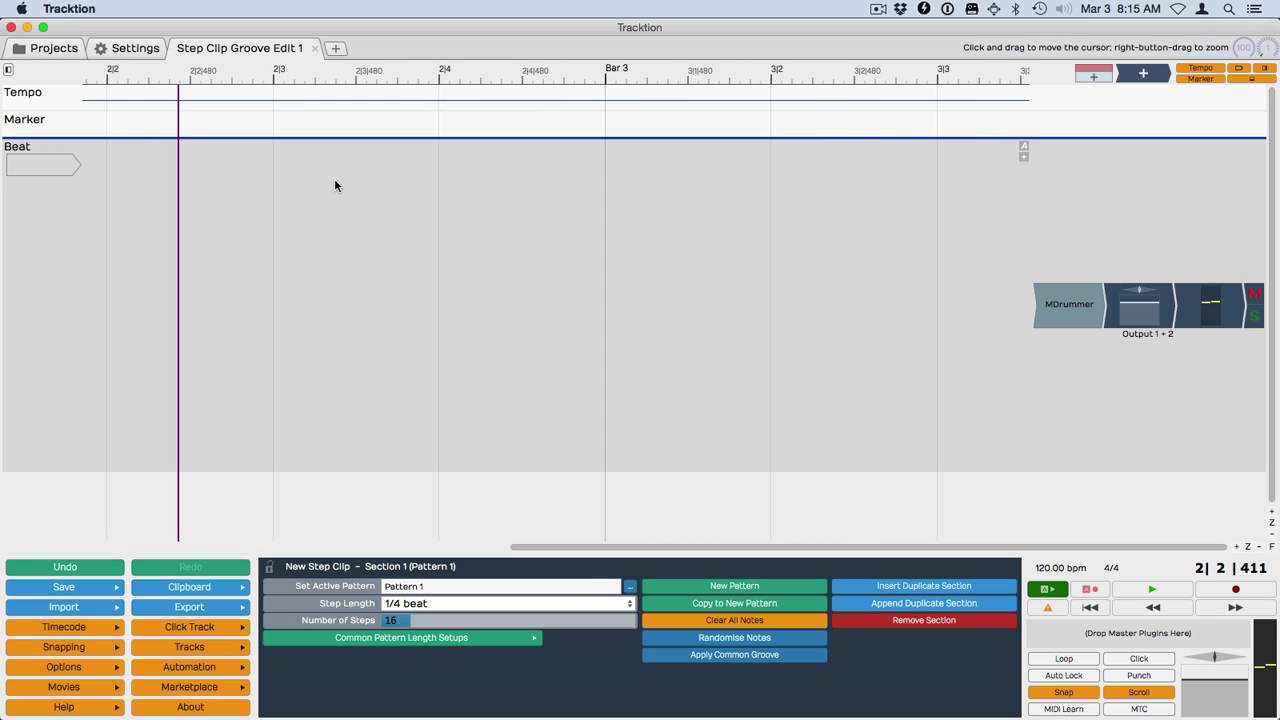
key(Home)
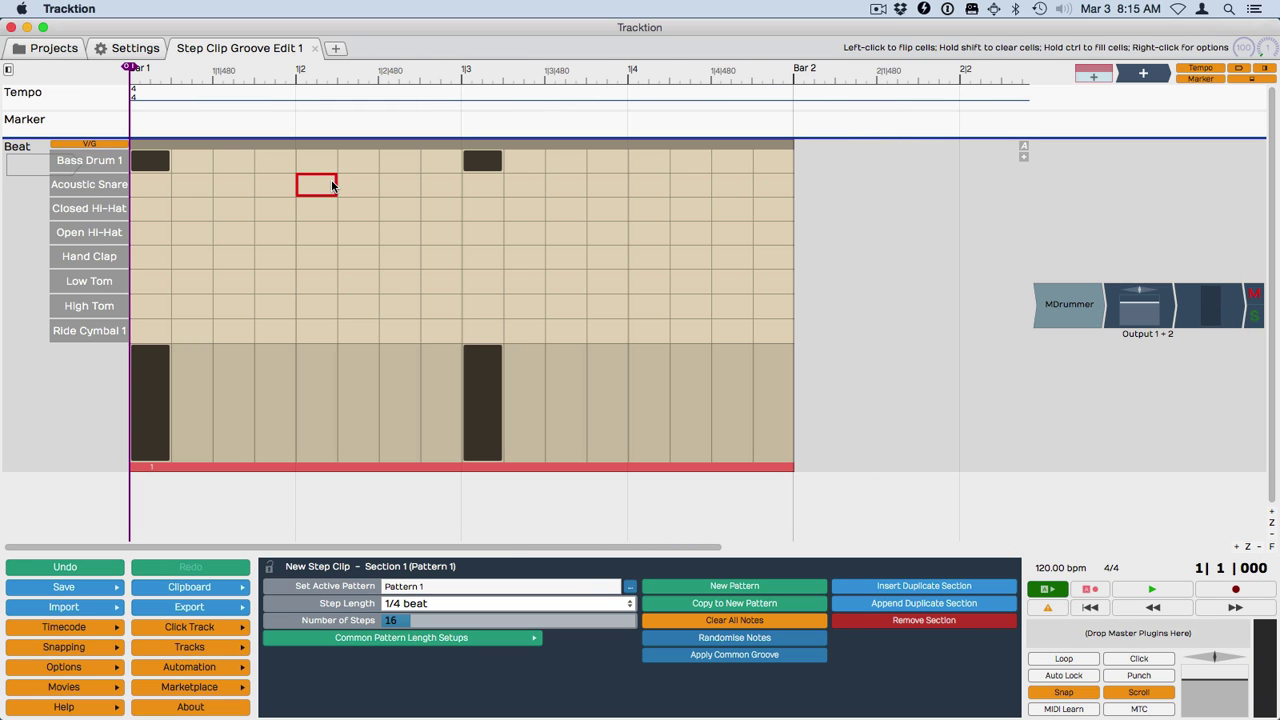
- Set the loop range to the one-bar clip and switch looped playback on
click(381, 146)
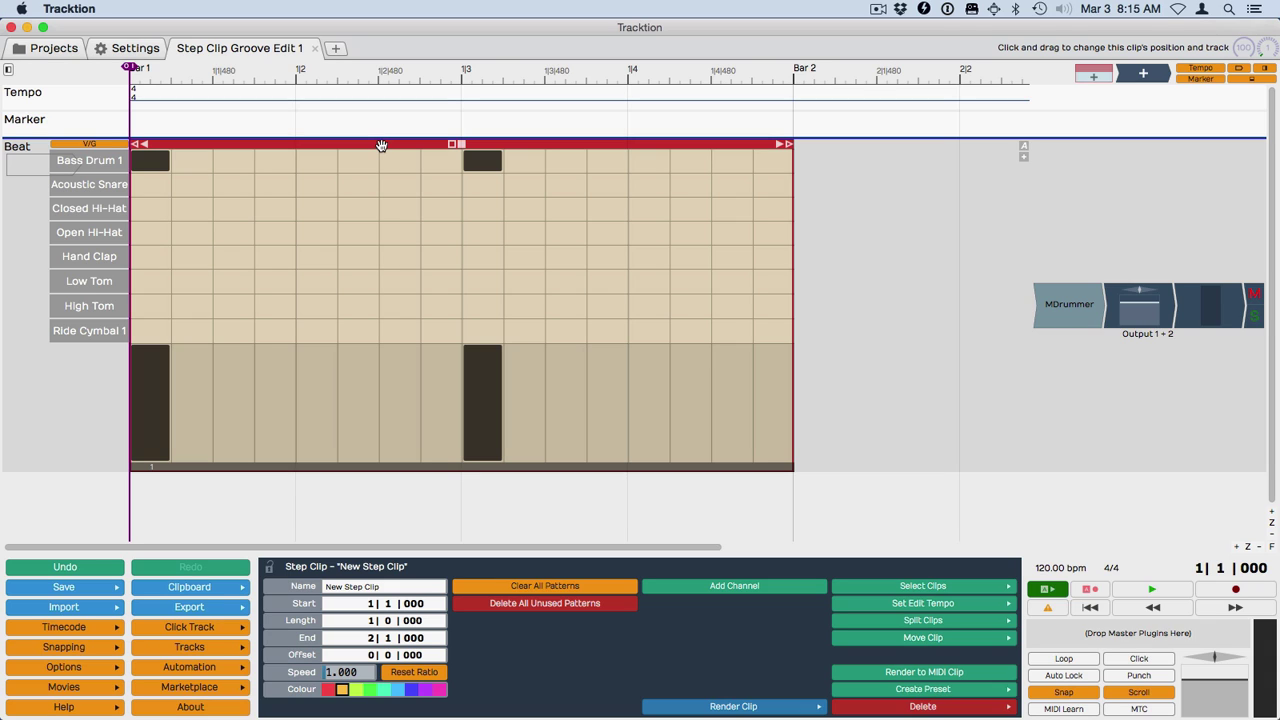
key(l)
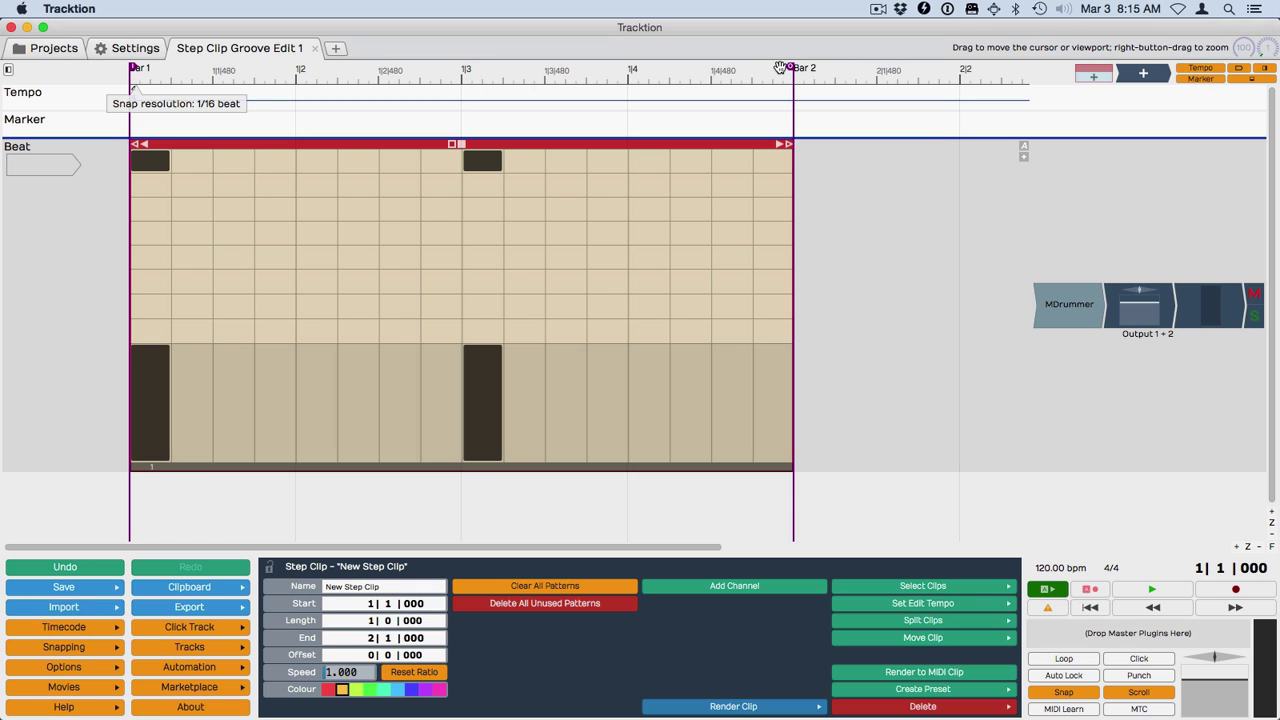
click(1063, 658)
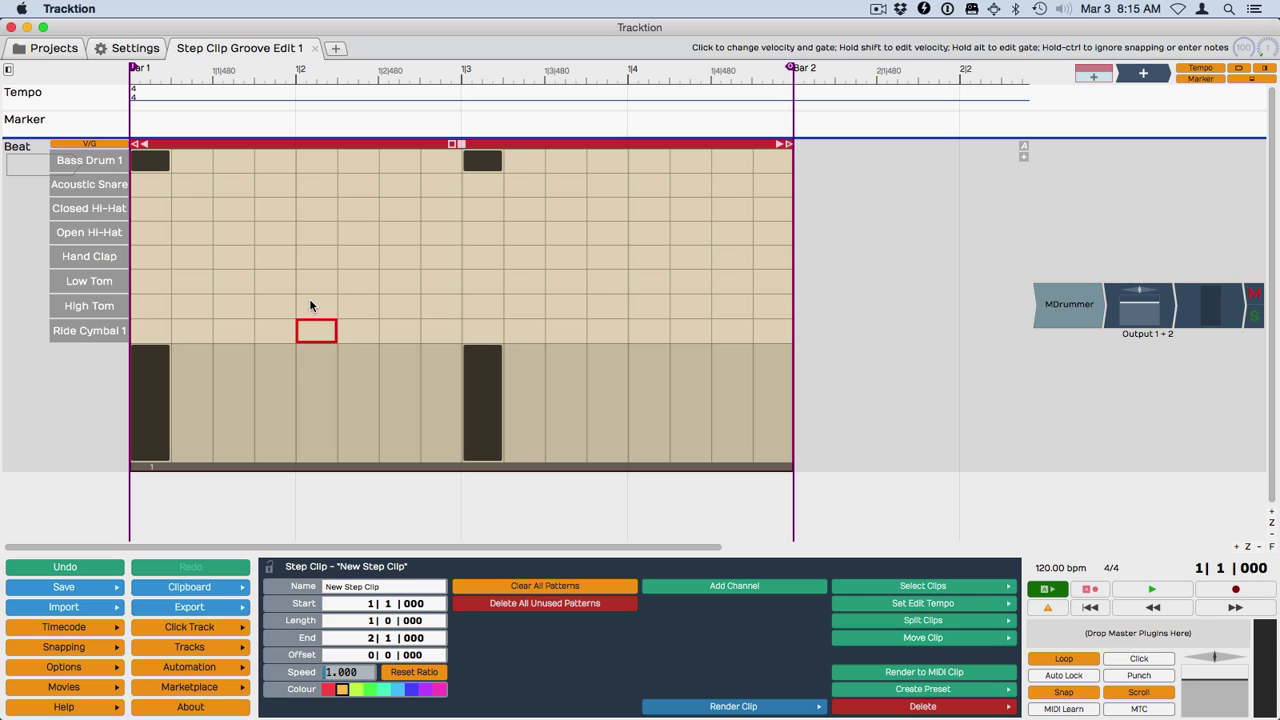
click(1077, 662)
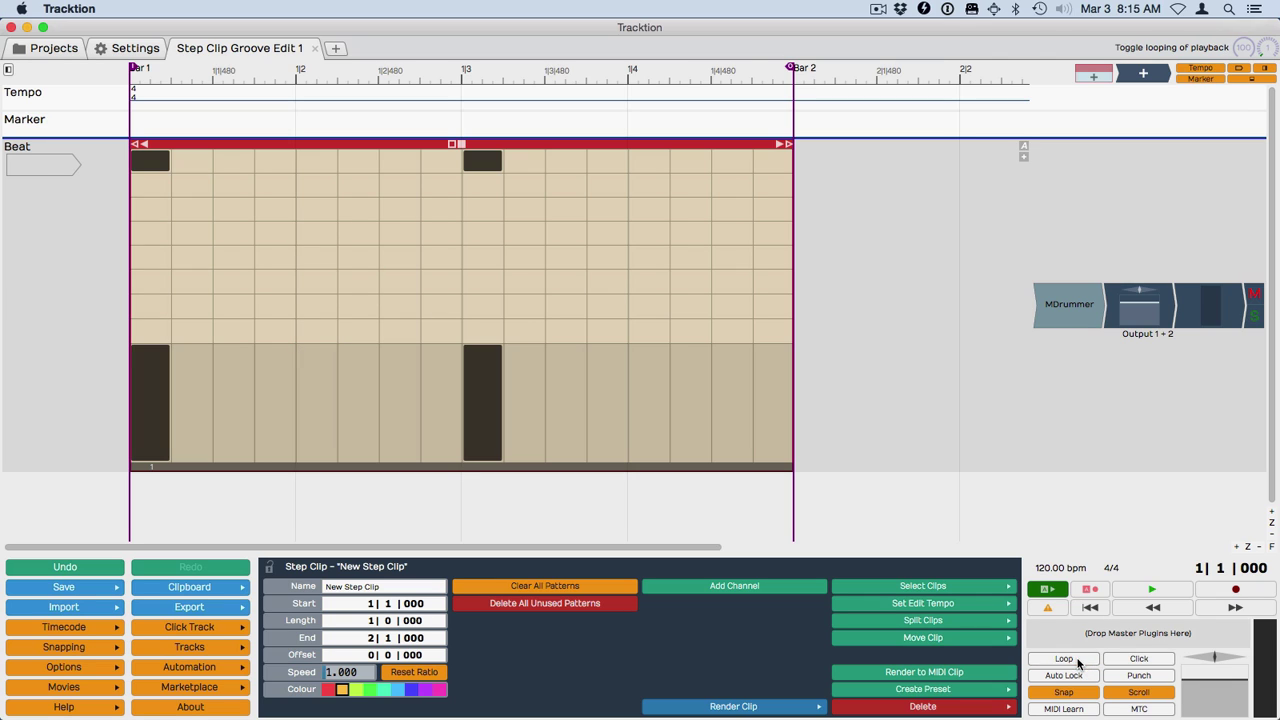
click(1077, 662)
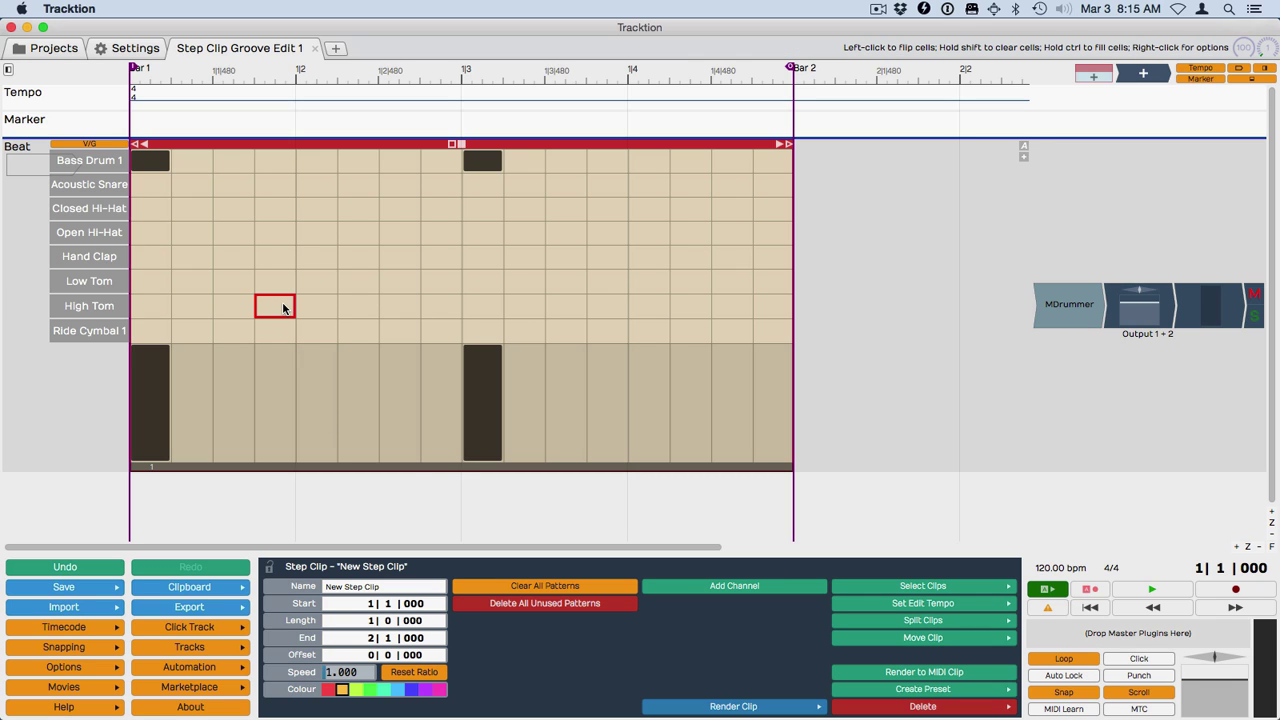
- Add Acoustic Snare hits on beats 2 and 4 and listen to the loop
click(306, 185)
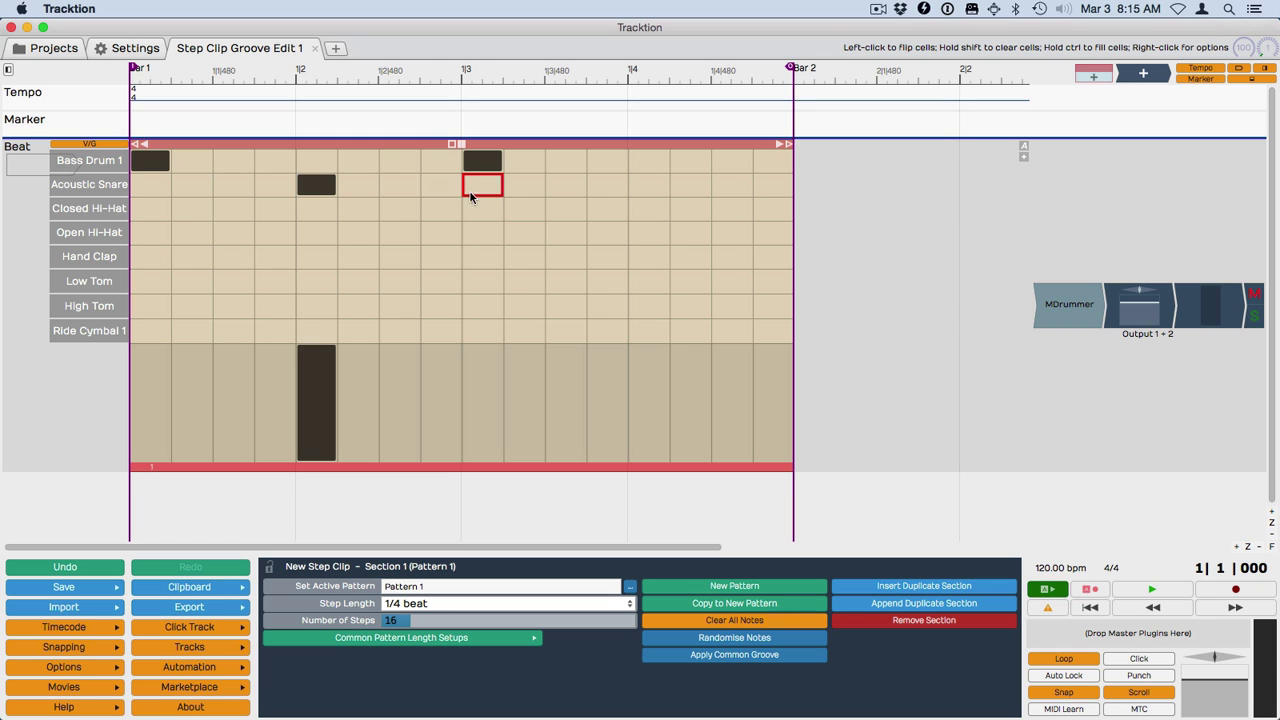
click(632, 188)
key(space)
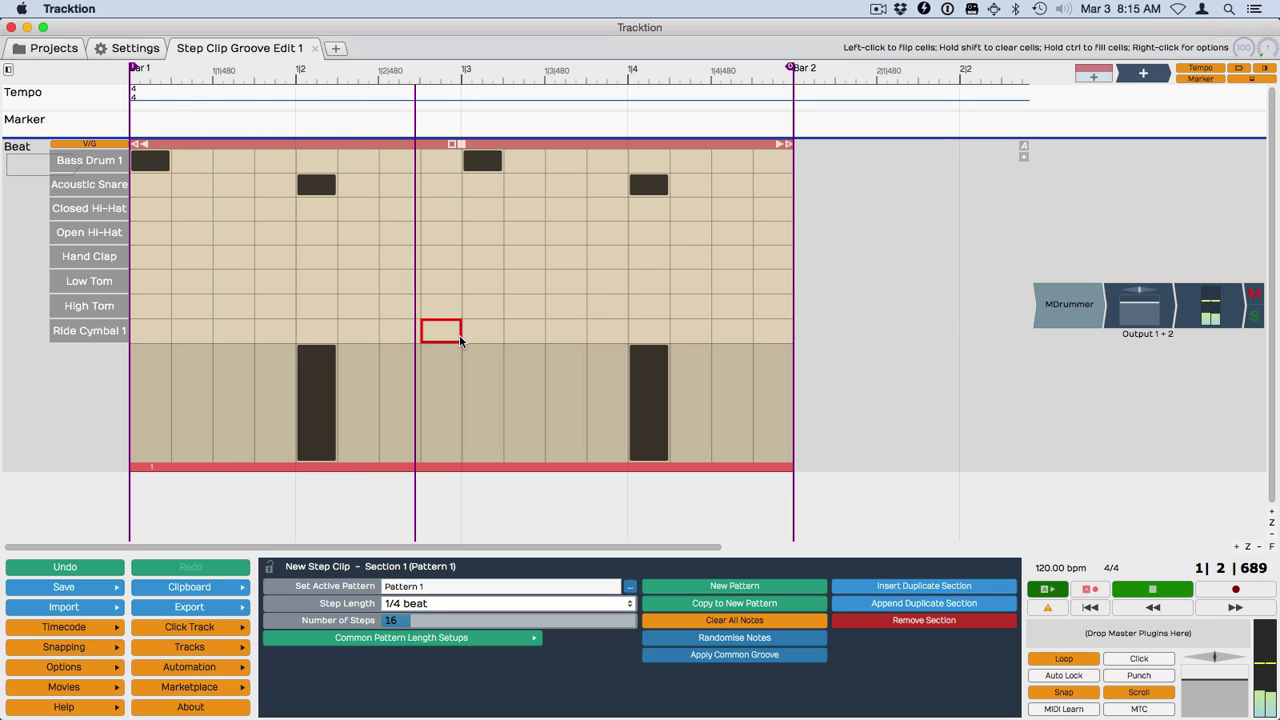
key(space)
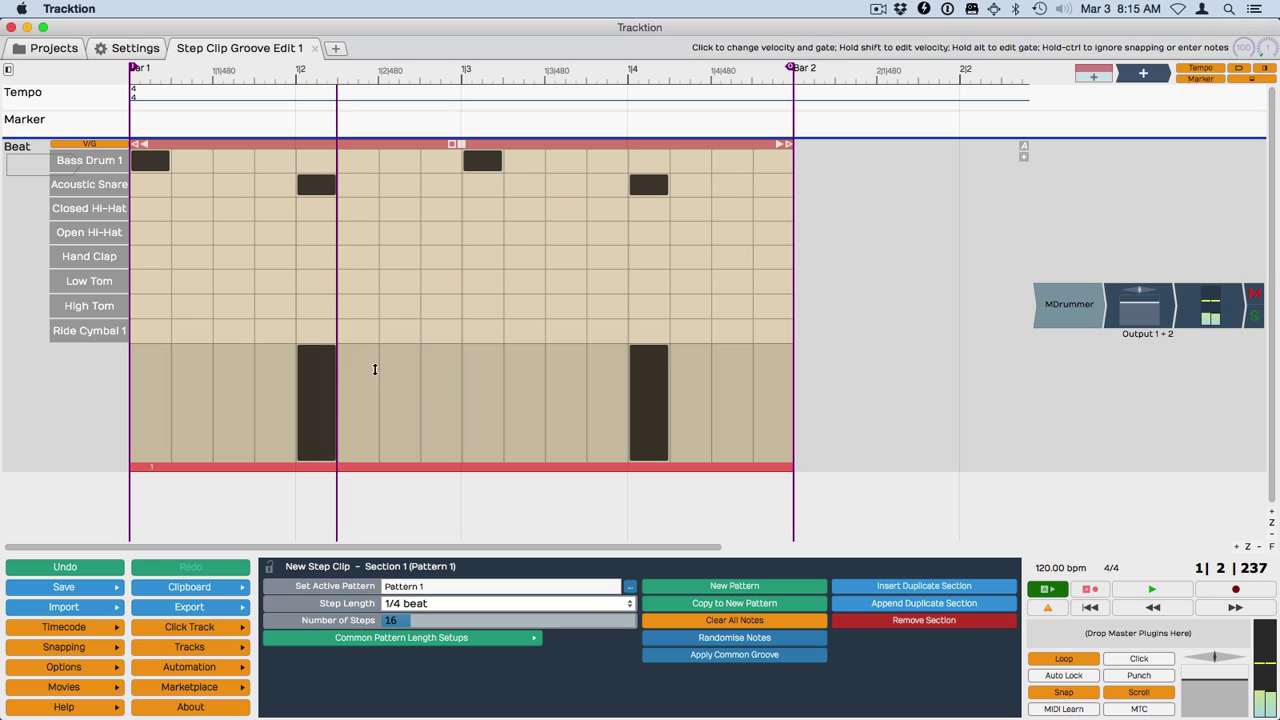
- Lower the two snare velocities to 86% and 79%, then show the Open Hi-Hat settings
click(310, 356)
drag(310, 356, 310, 362)
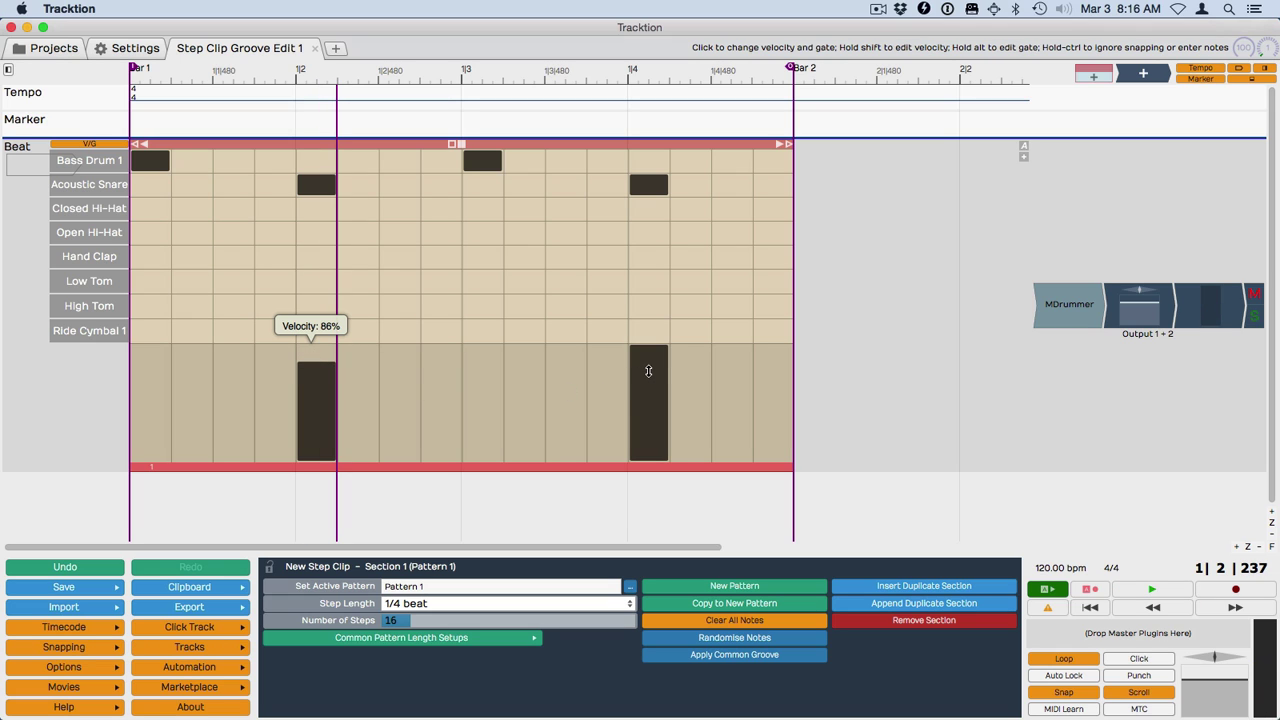
drag(648, 371, 648, 370)
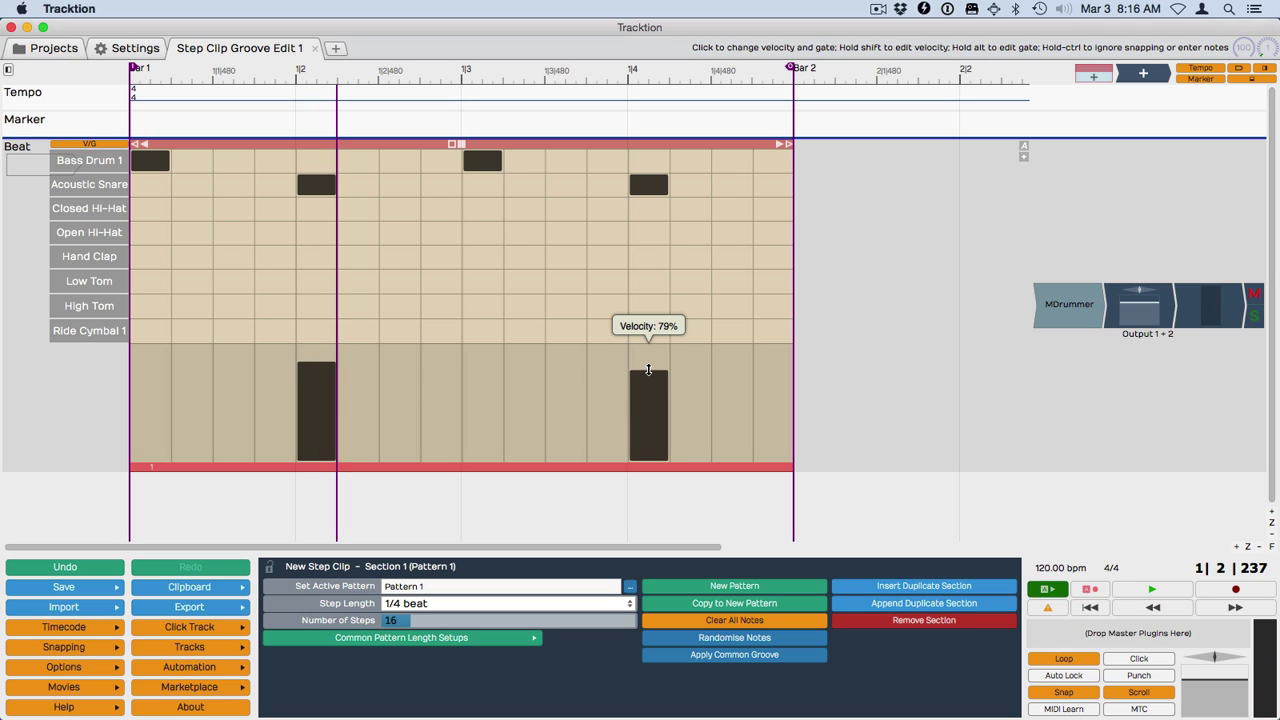
click(73, 234)
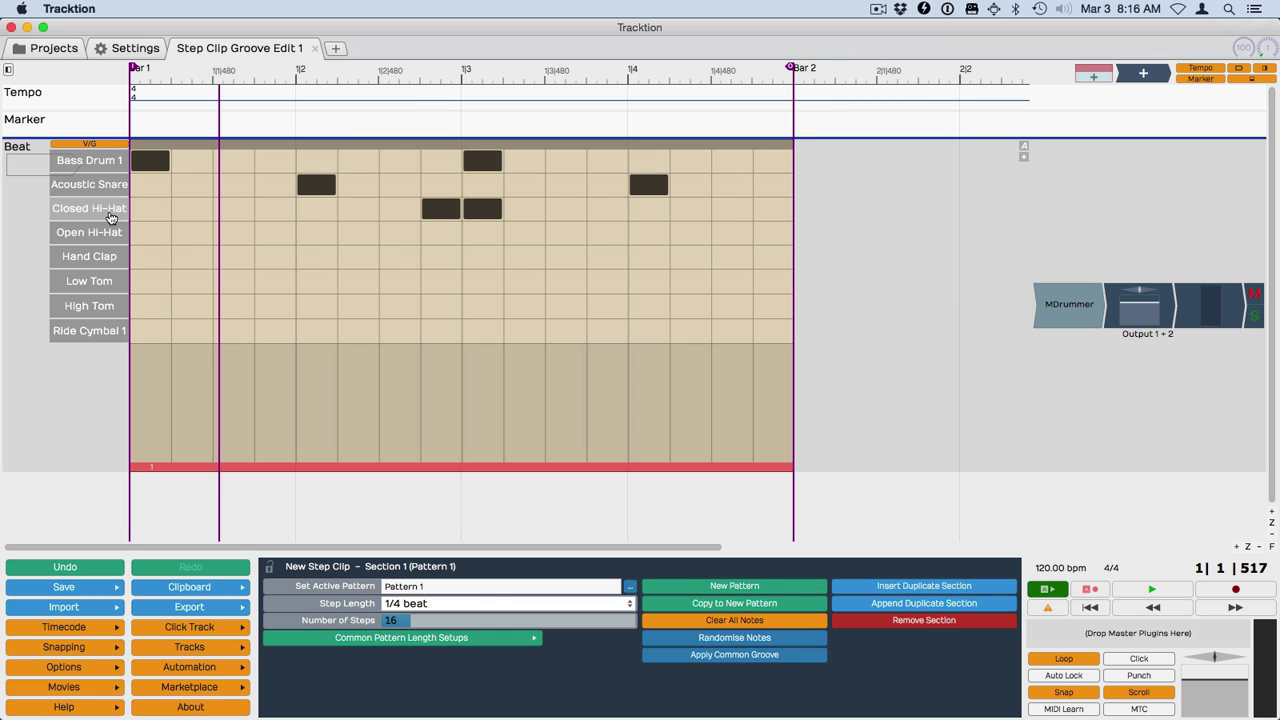
- Fill every other Closed Hi-Hat step for eighth-note hi-hats and preview them
click(105, 208)
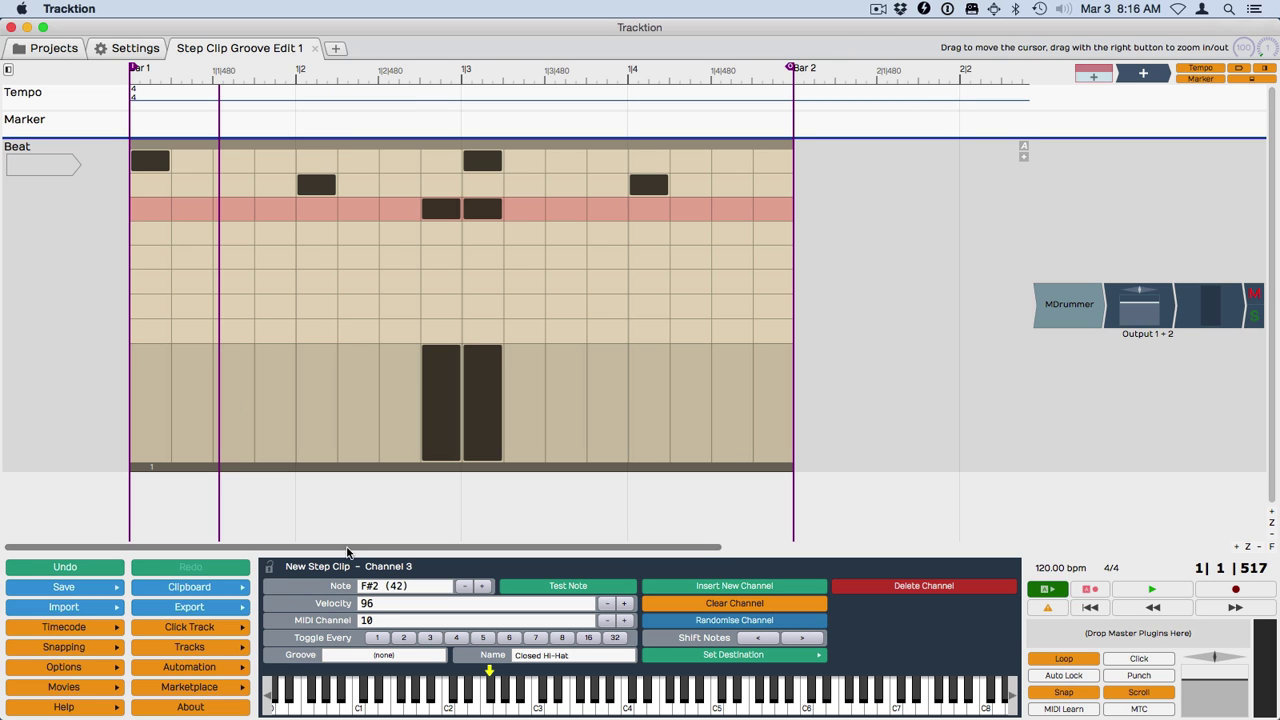
click(403, 637)
key(space)
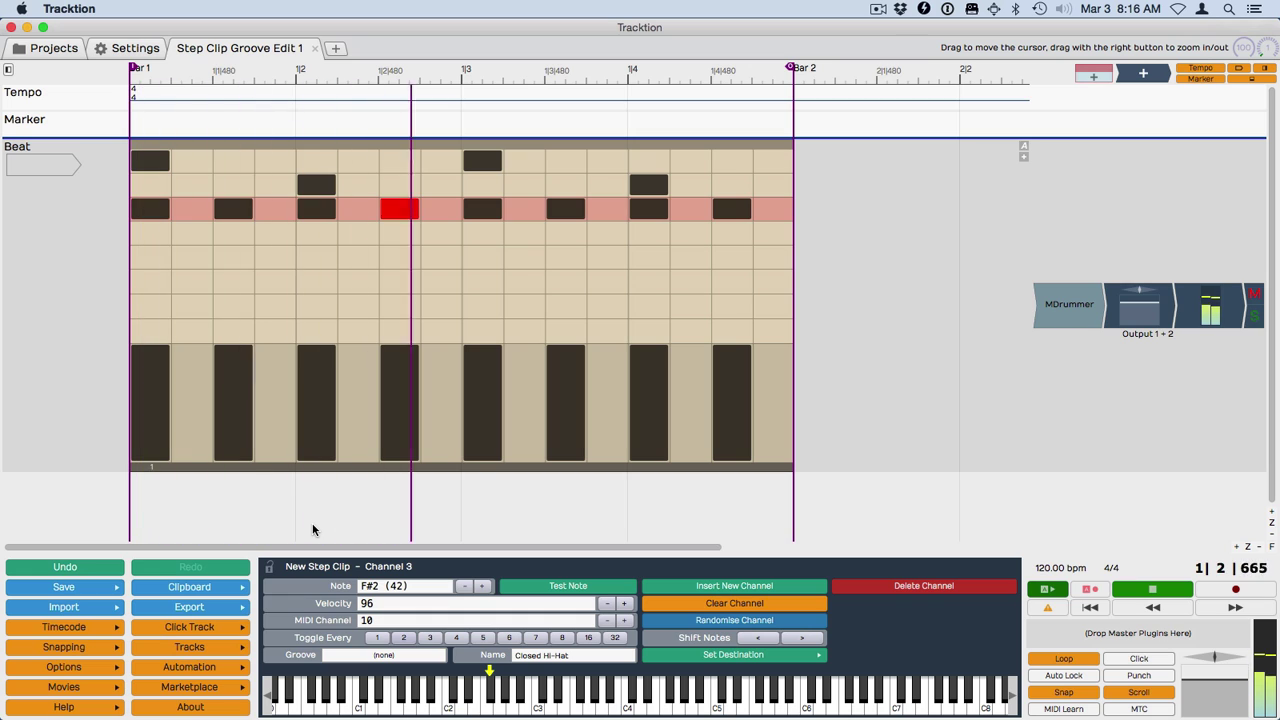
key(space)
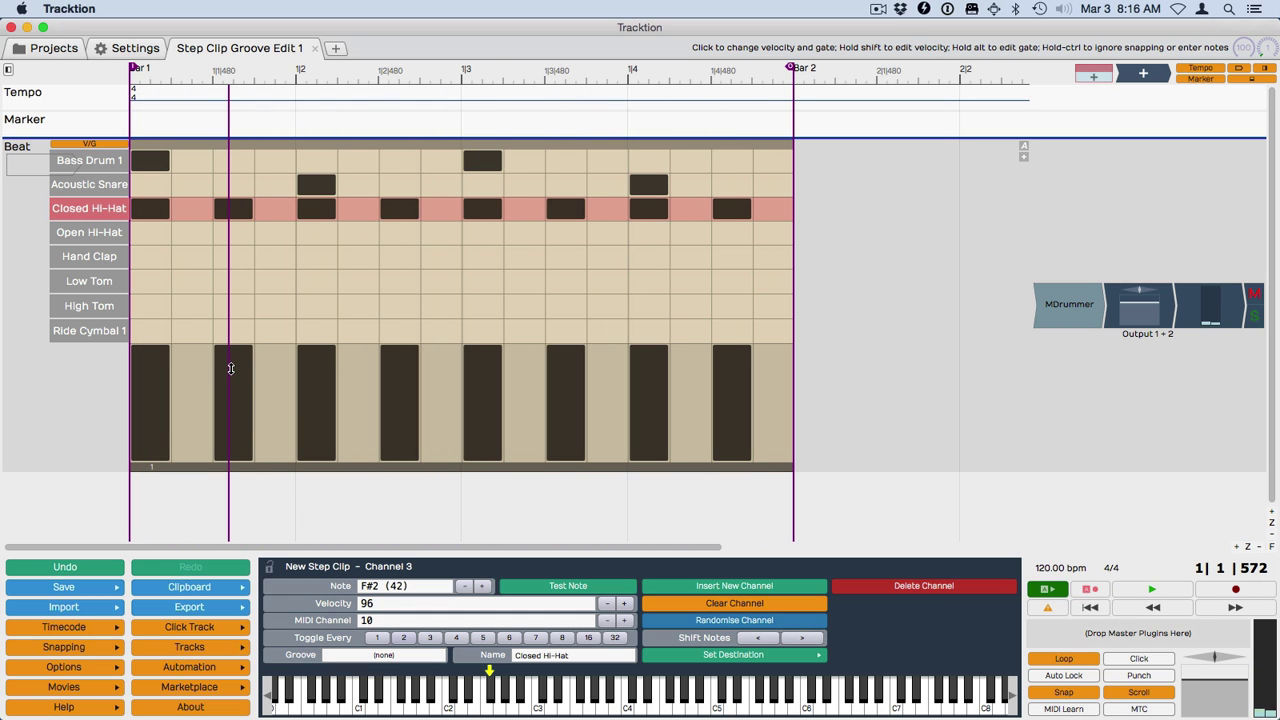
- Soften the 2nd, 4th, 6th and 8th hi-hat hits to about 86% velocity and play back
drag(230, 368, 233, 362)
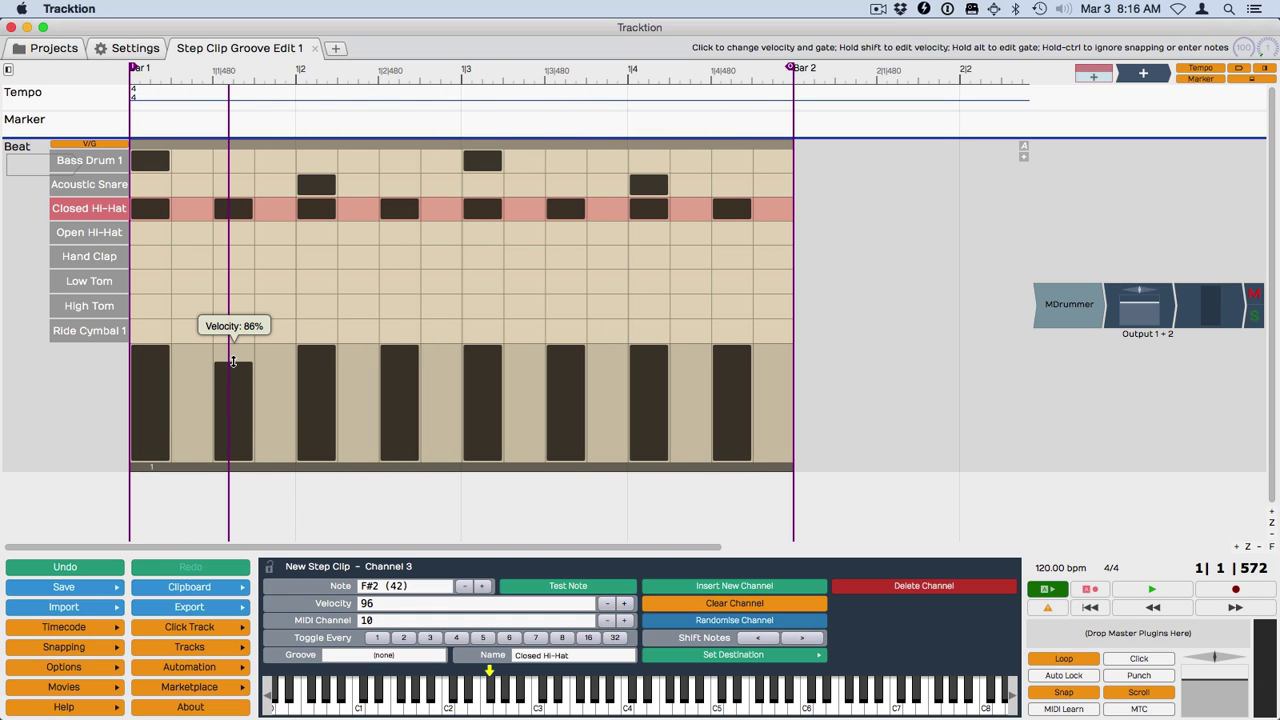
drag(407, 355, 406, 362)
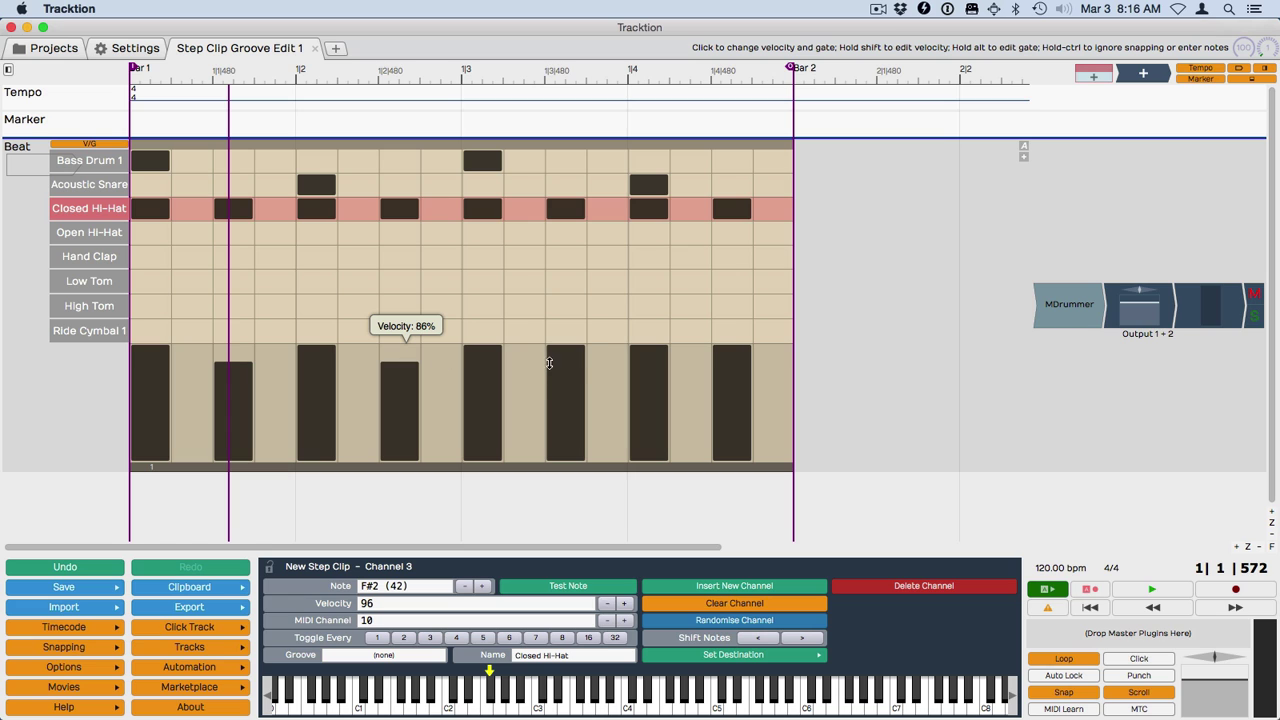
drag(549, 363, 550, 368)
drag(744, 350, 743, 360)
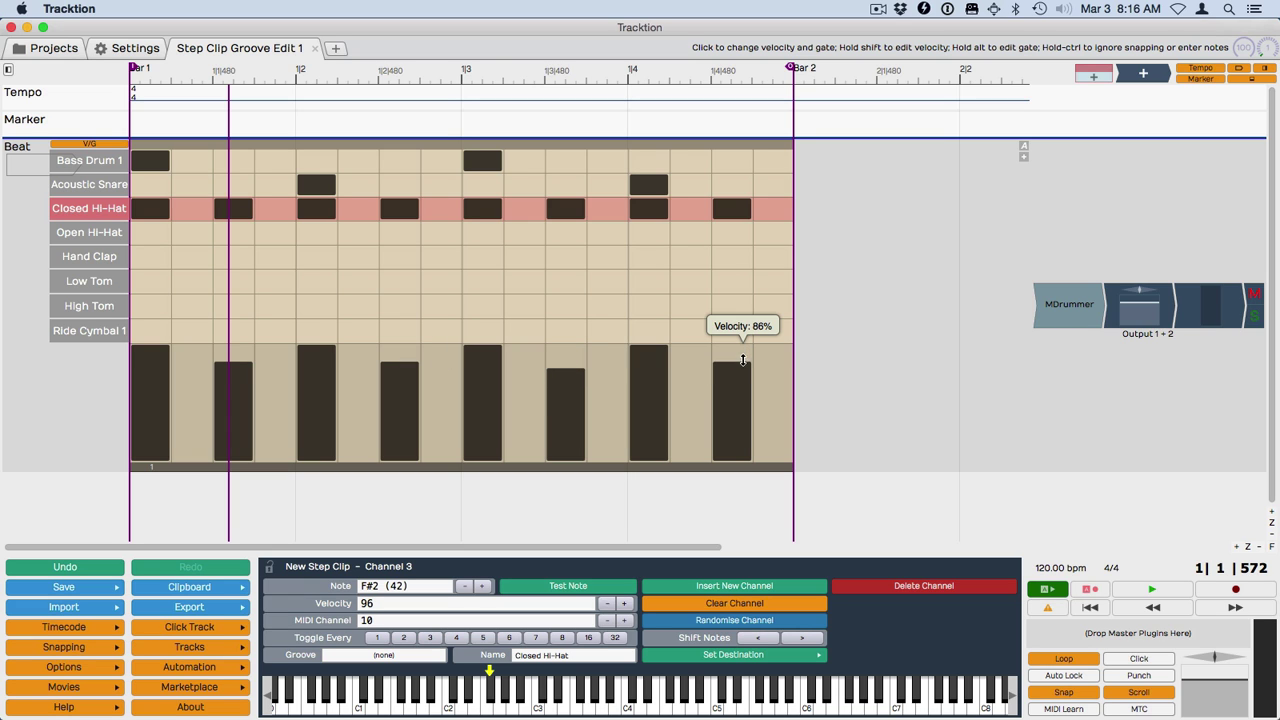
key(space)
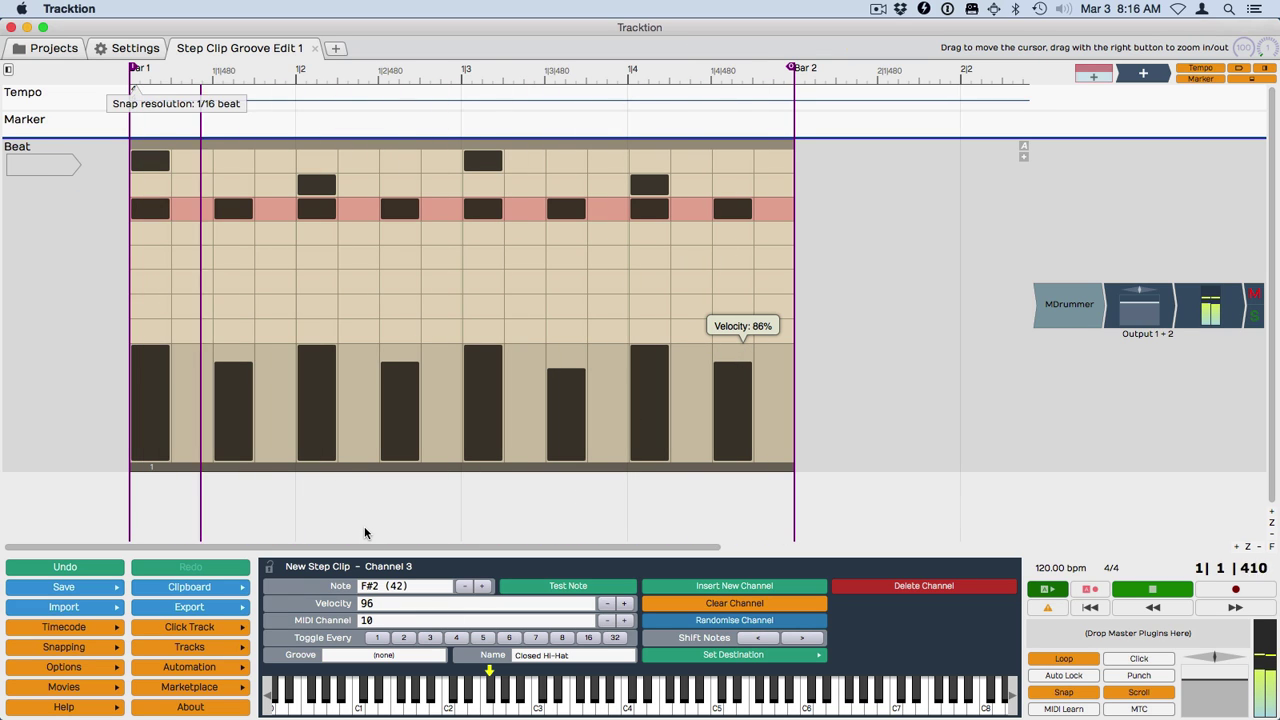
key(space)
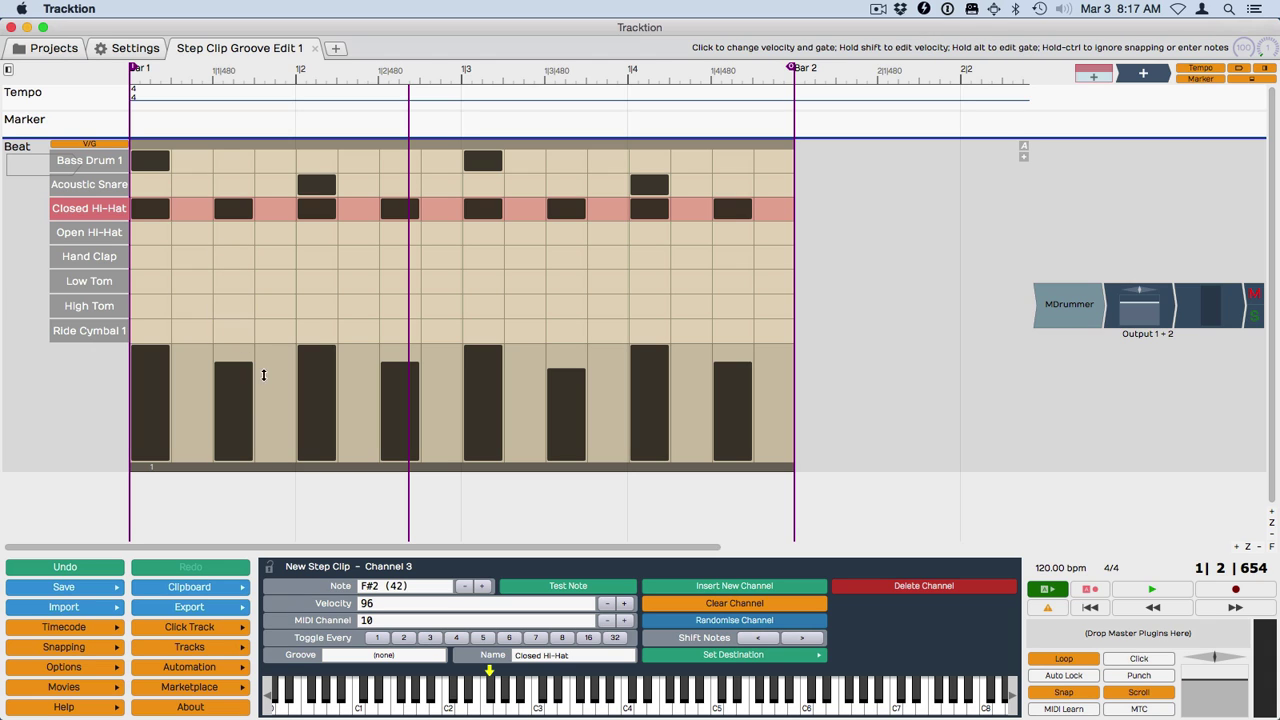
- Select the clip's pattern section and assign Pattern 1 to it
click(283, 468)
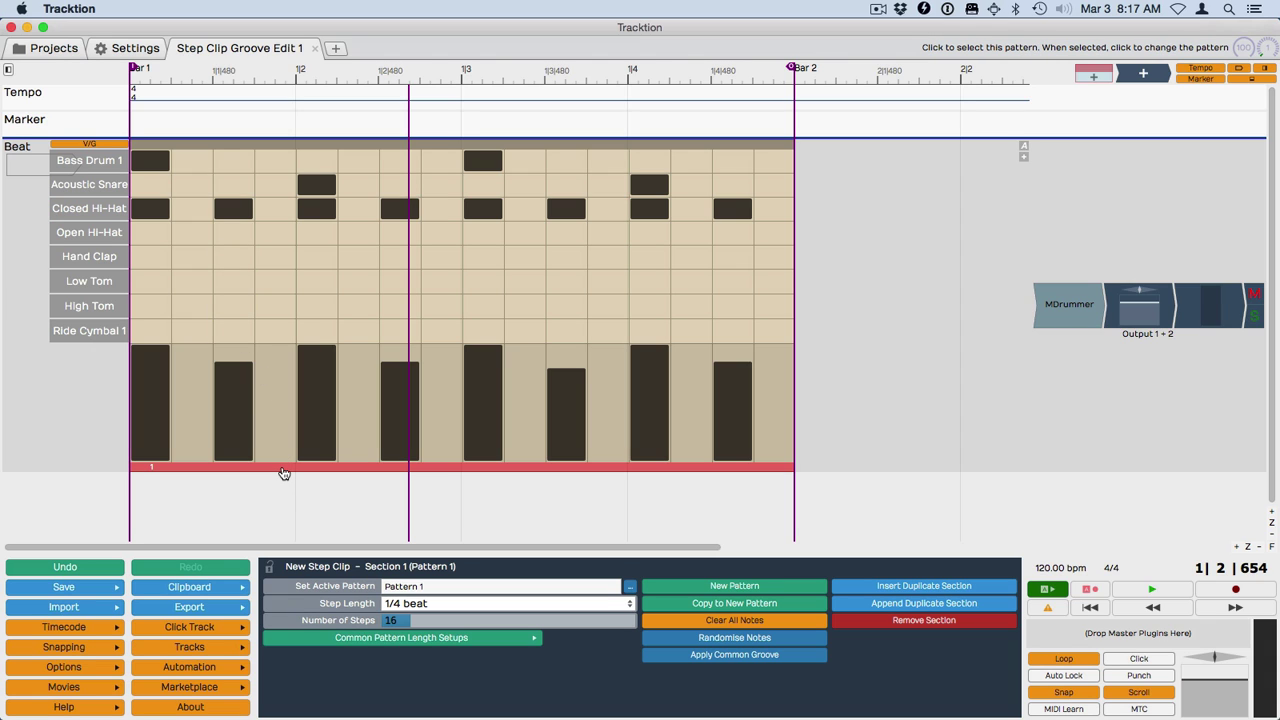
click(398, 468)
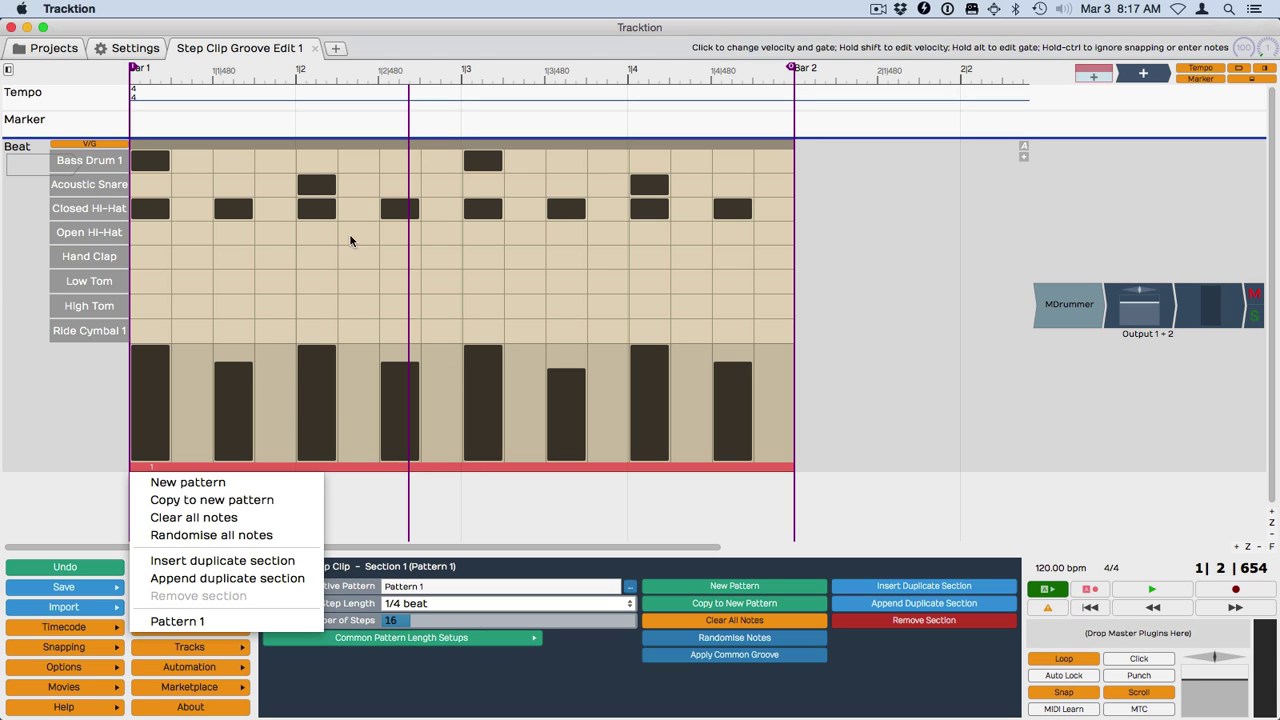
click(237, 624)
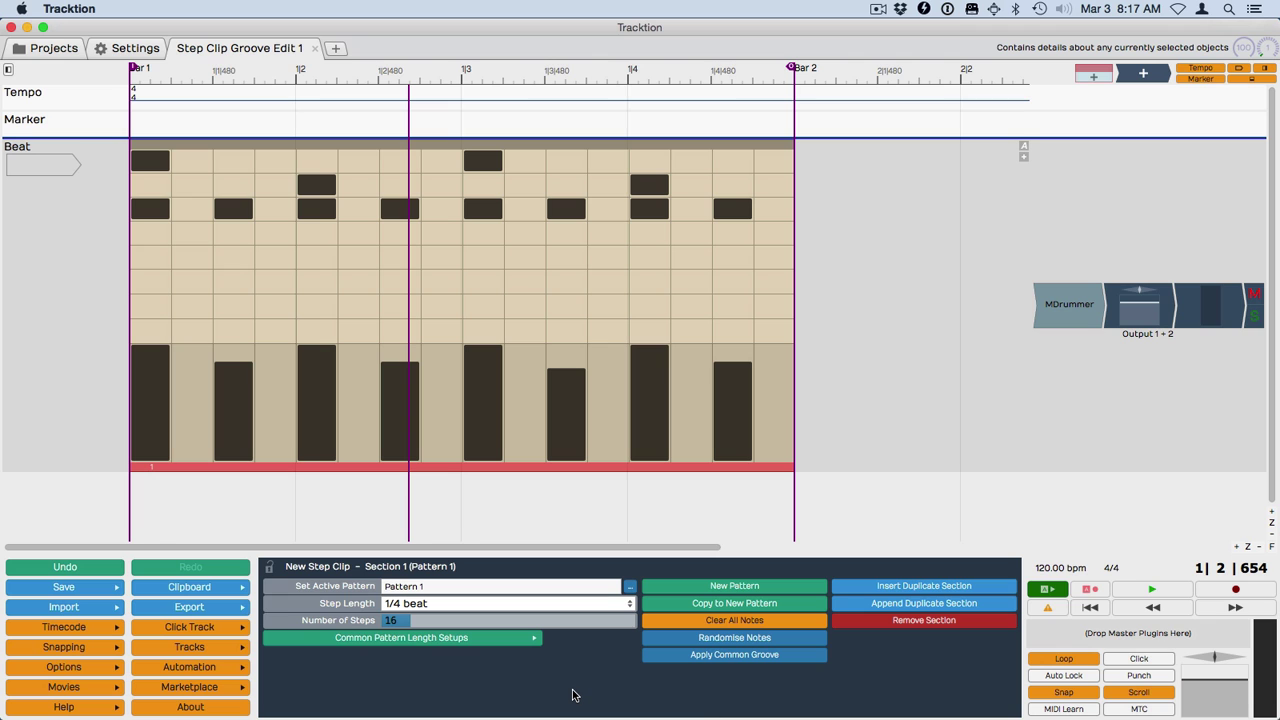
- Apply the Swing 1/2 60% common groove to the whole drum pattern
click(694, 657)
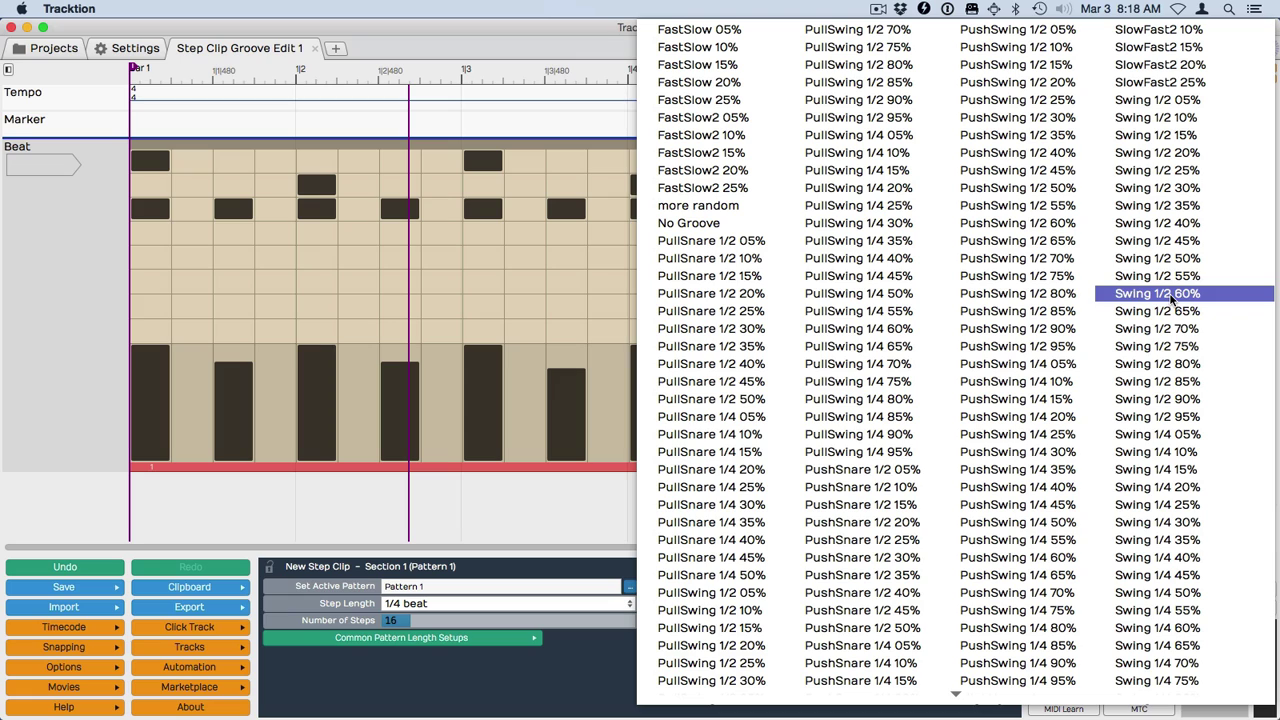
click(1160, 293)
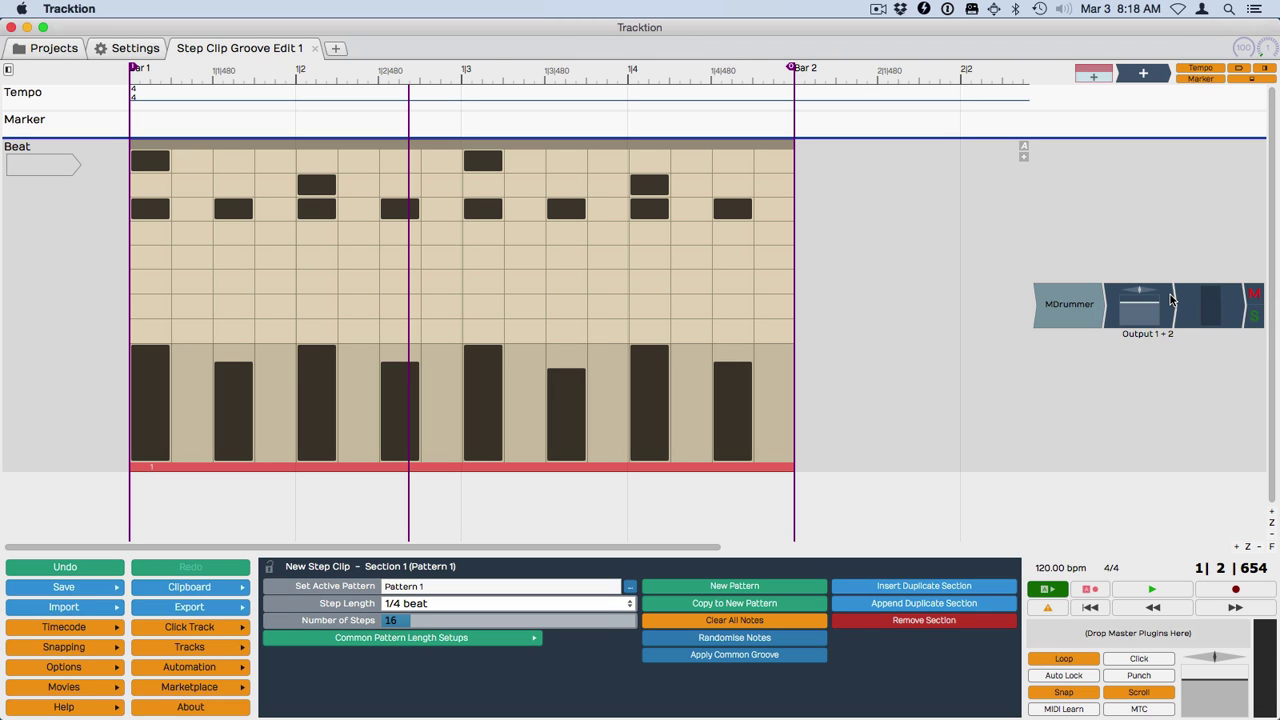
- Show the Closed Hi-Hat channel settings with Swing 1/2 60% groove and play the swung beat
mouse_move(251, 180)
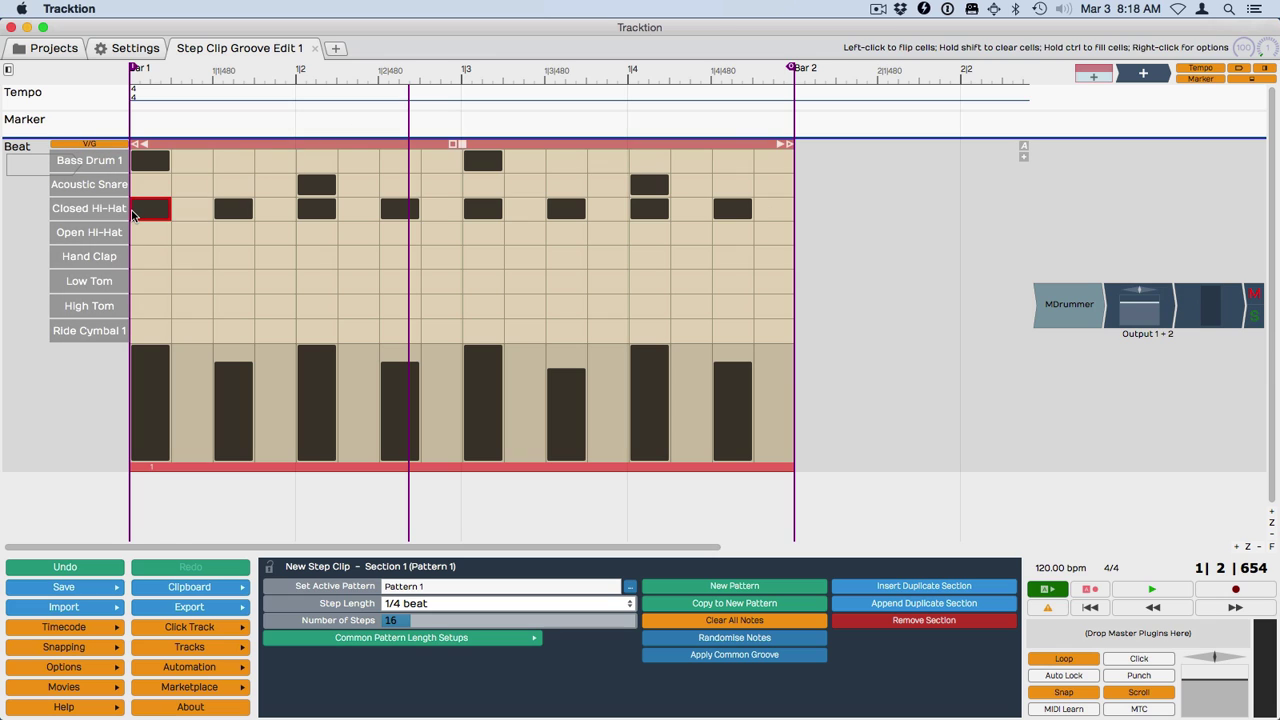
click(106, 216)
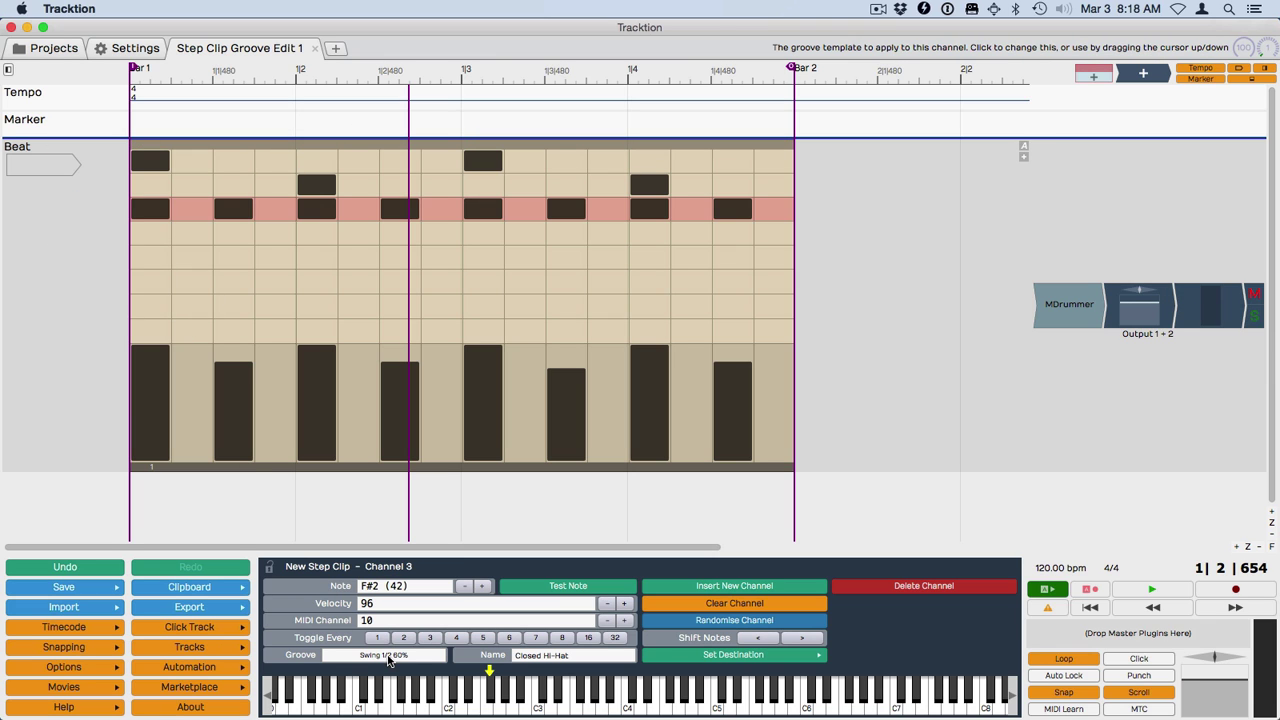
mouse_move(274, 288)
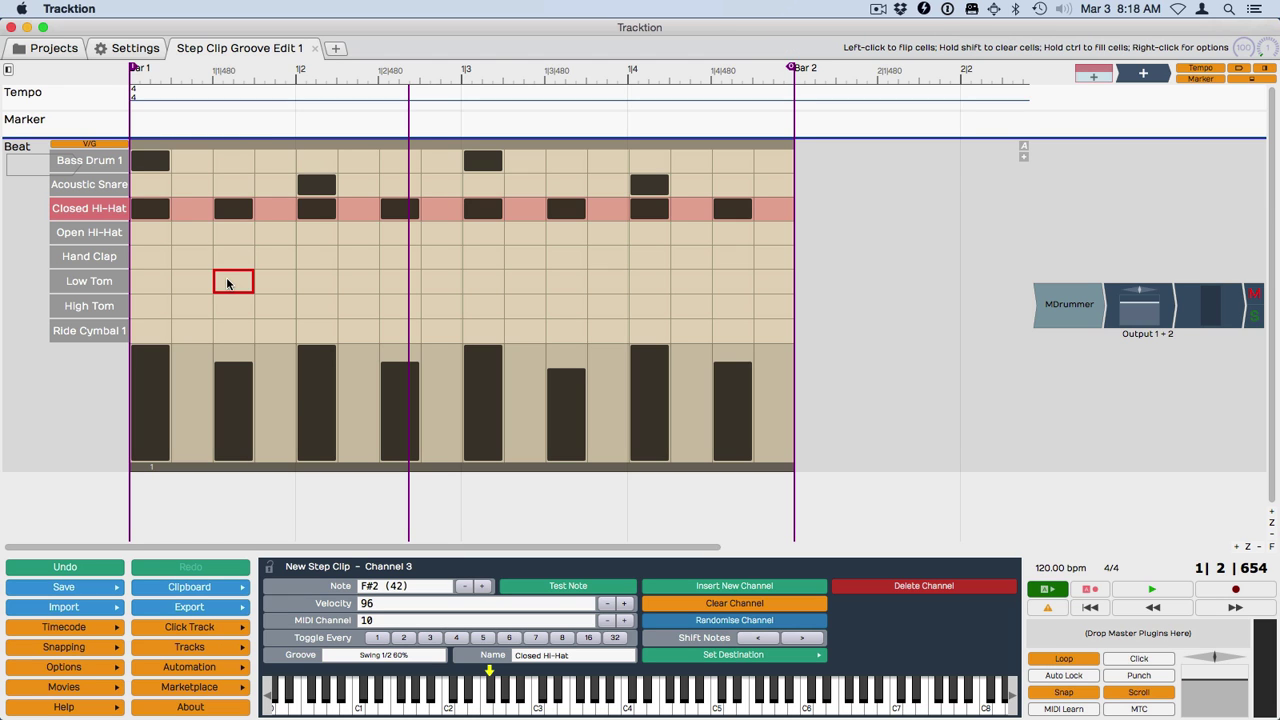
key(space)
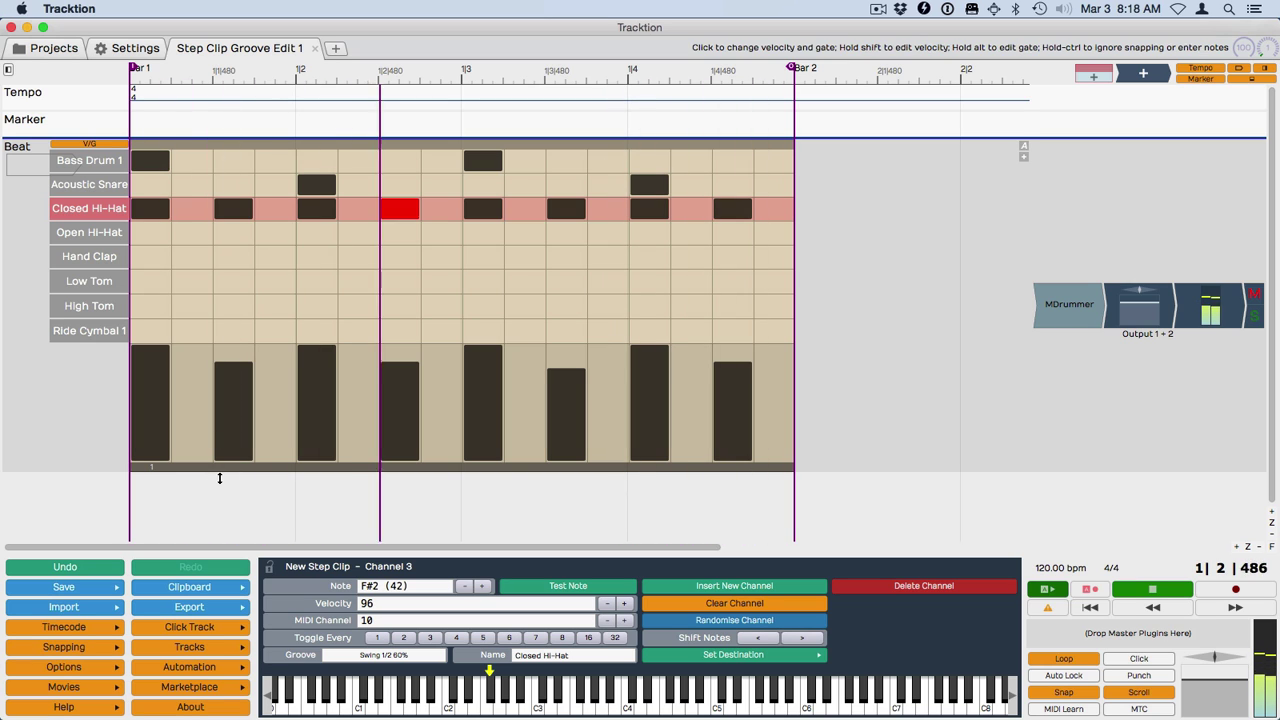
key(space)
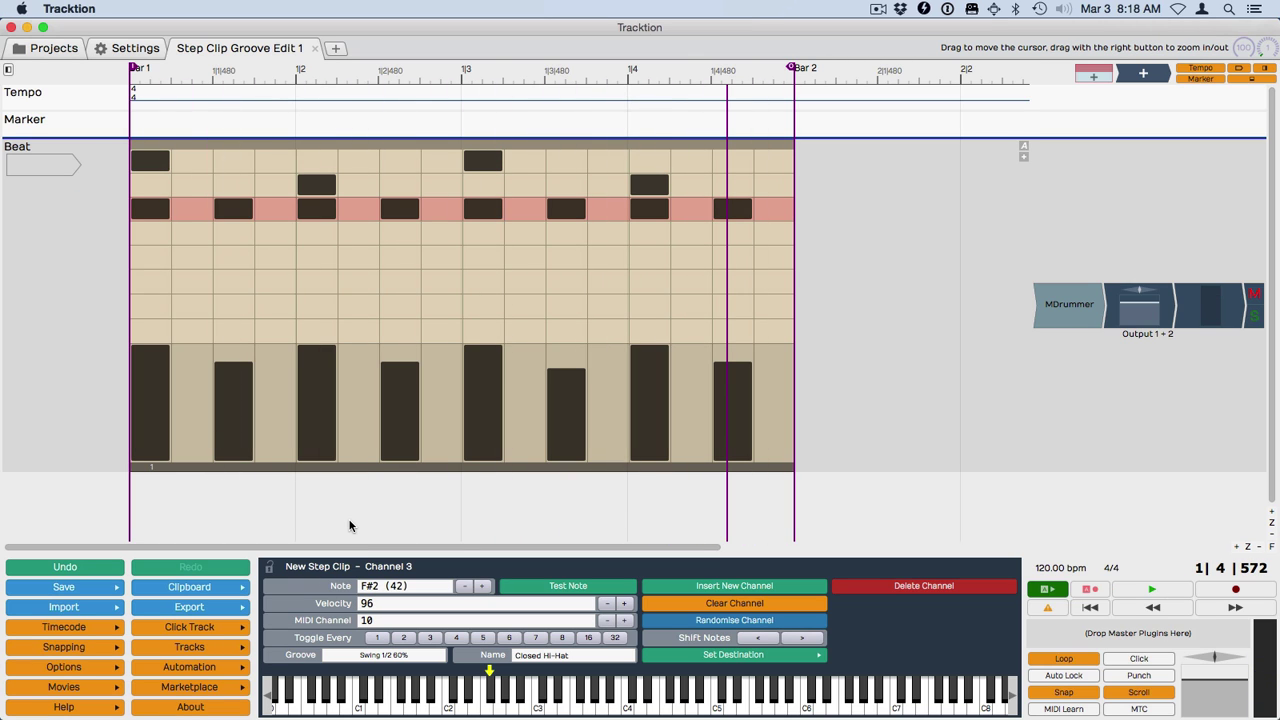
- Add Acoustic Snare hits on steps 3 and 15 while the beat plays
click(240, 197)
key(space)
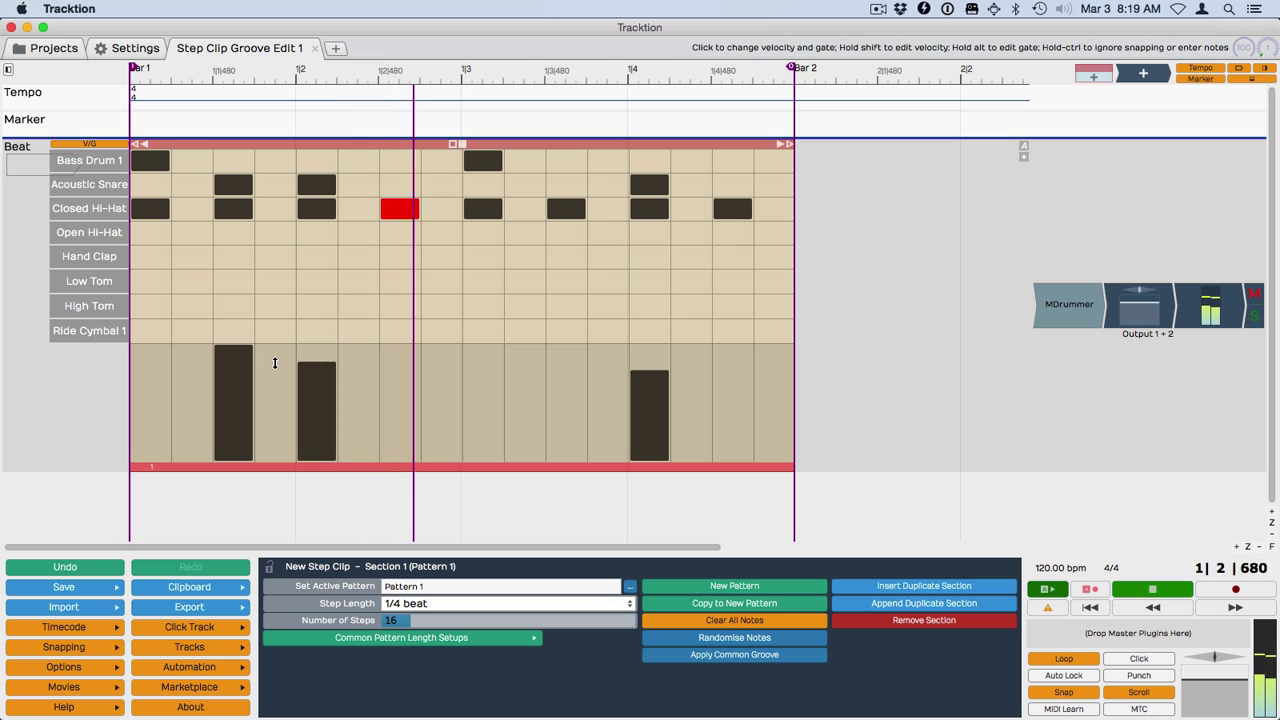
click(732, 184)
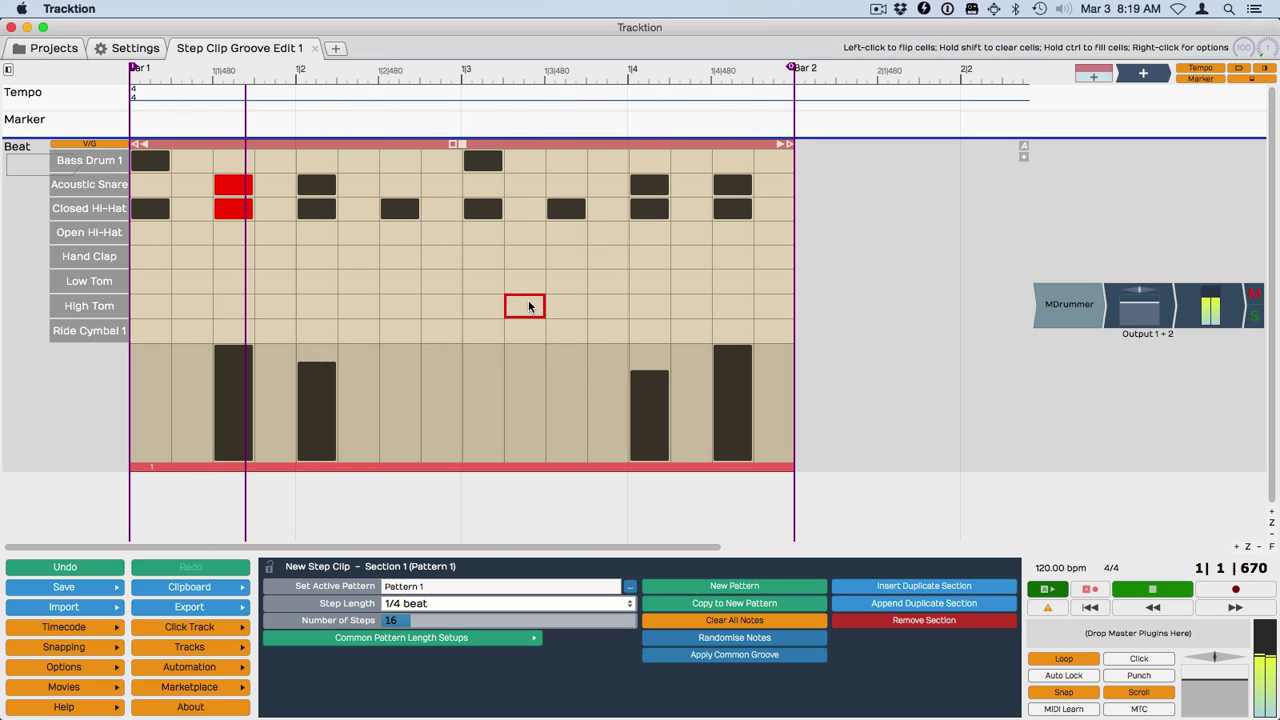
key(space)
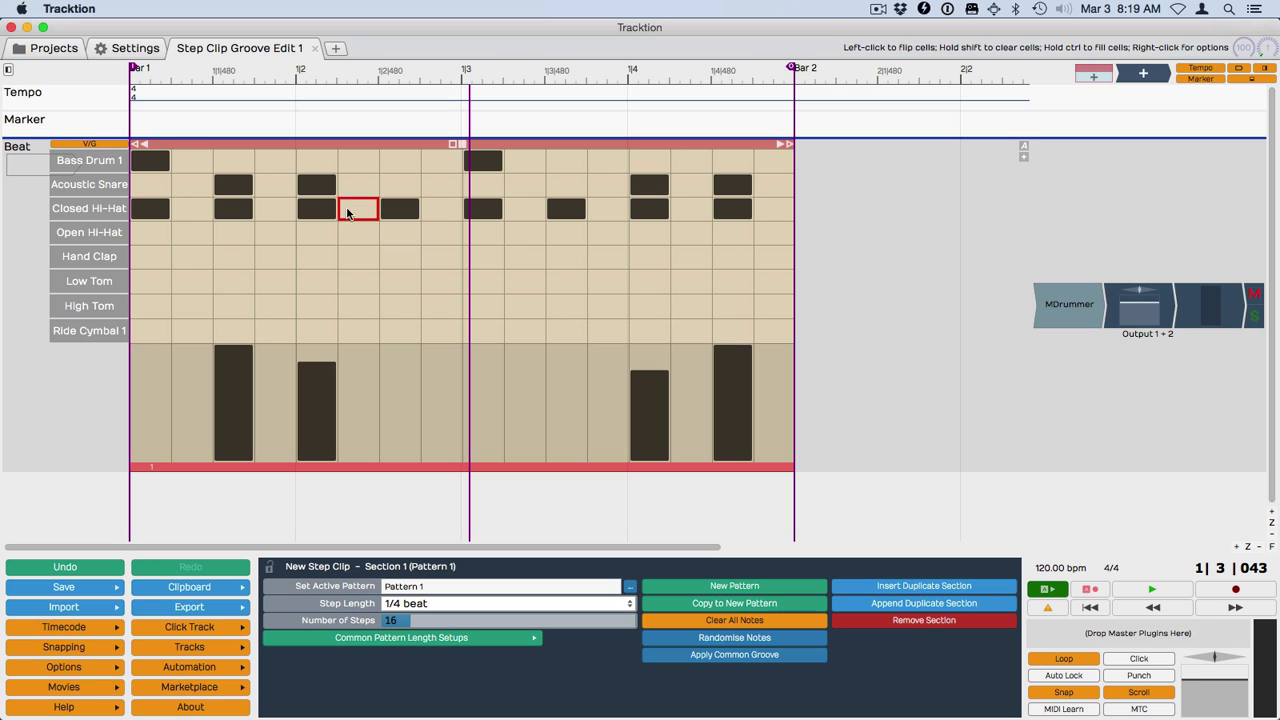
- Set the Acoustic Snare channel's groove to Swing 1/2 10% and listen back
click(102, 191)
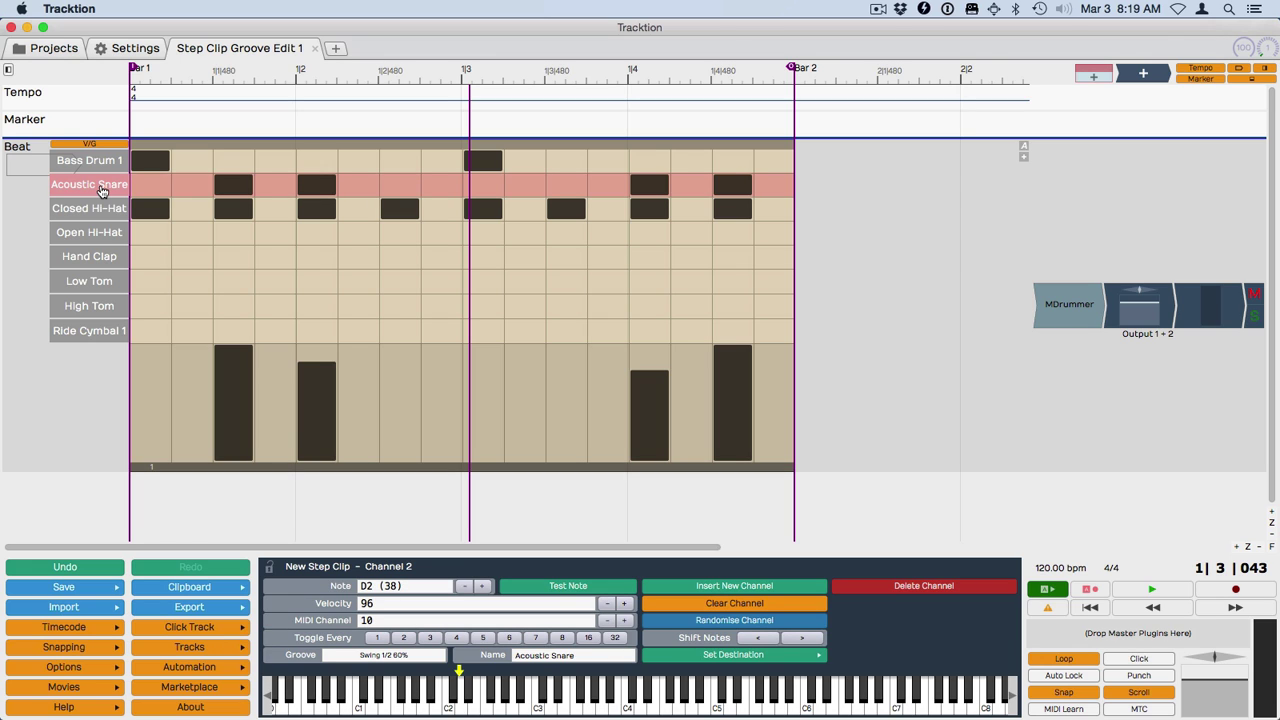
click(366, 658)
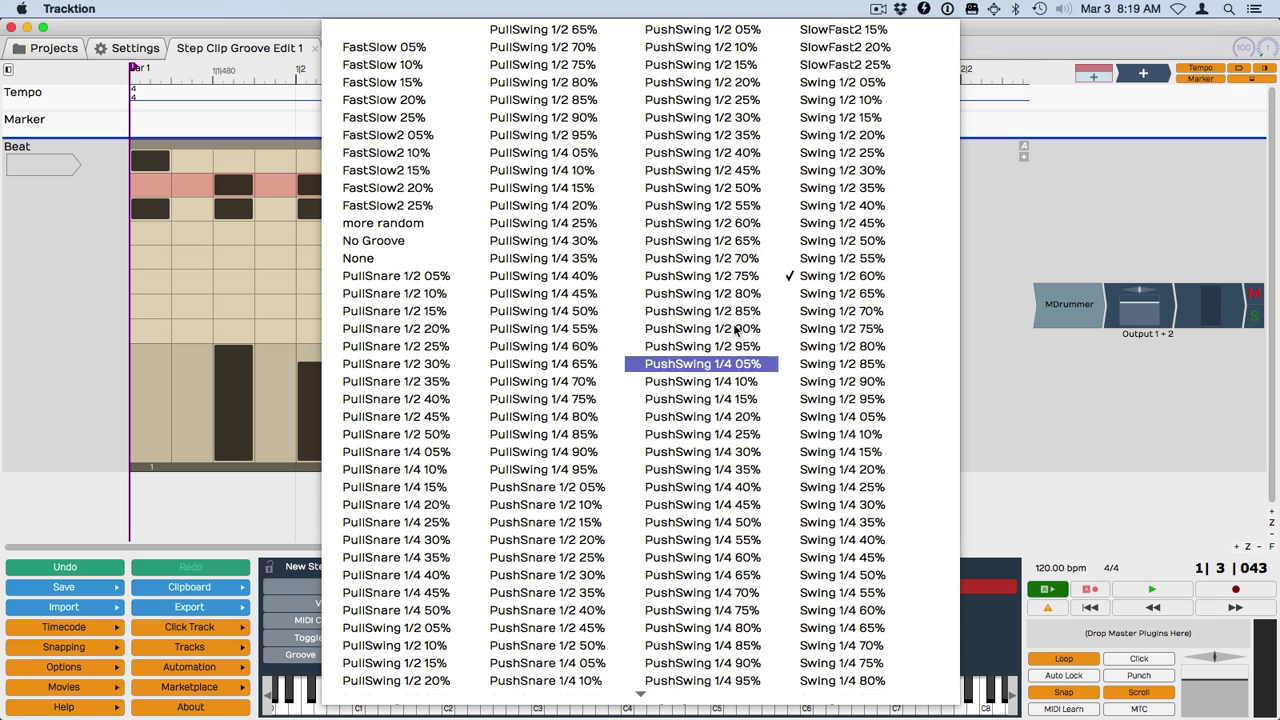
click(876, 100)
key(space)
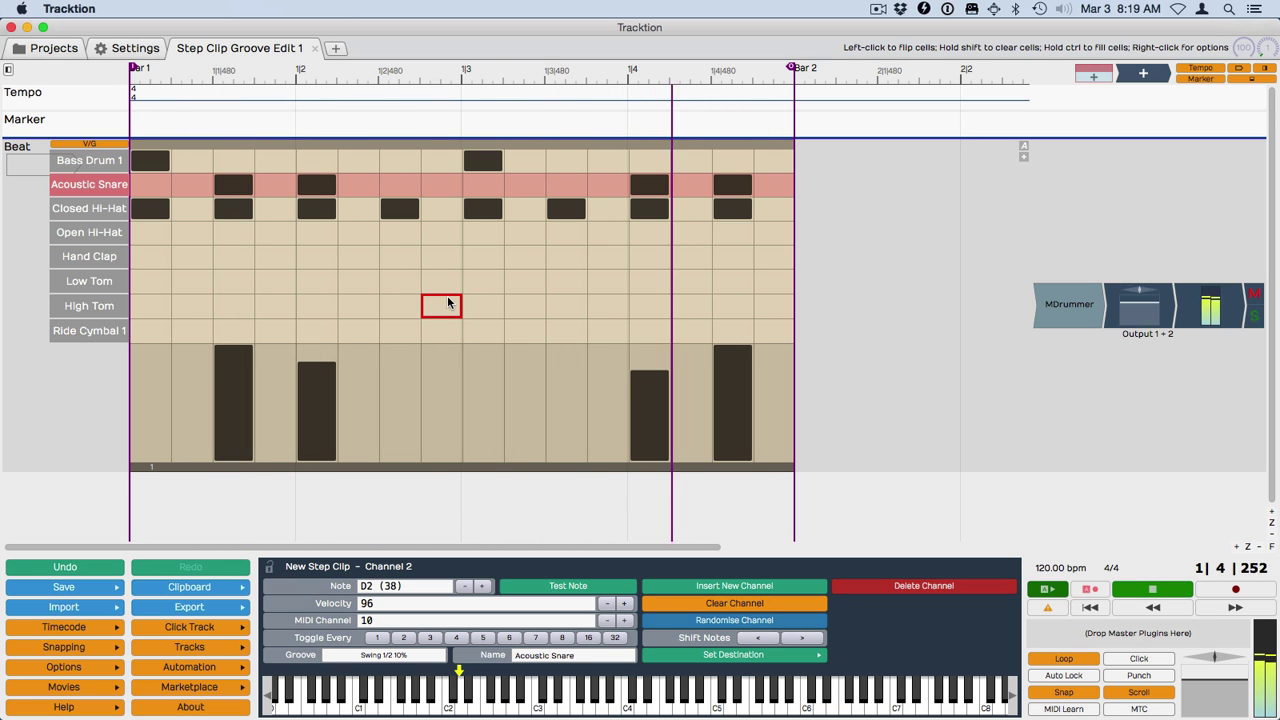
key(space)
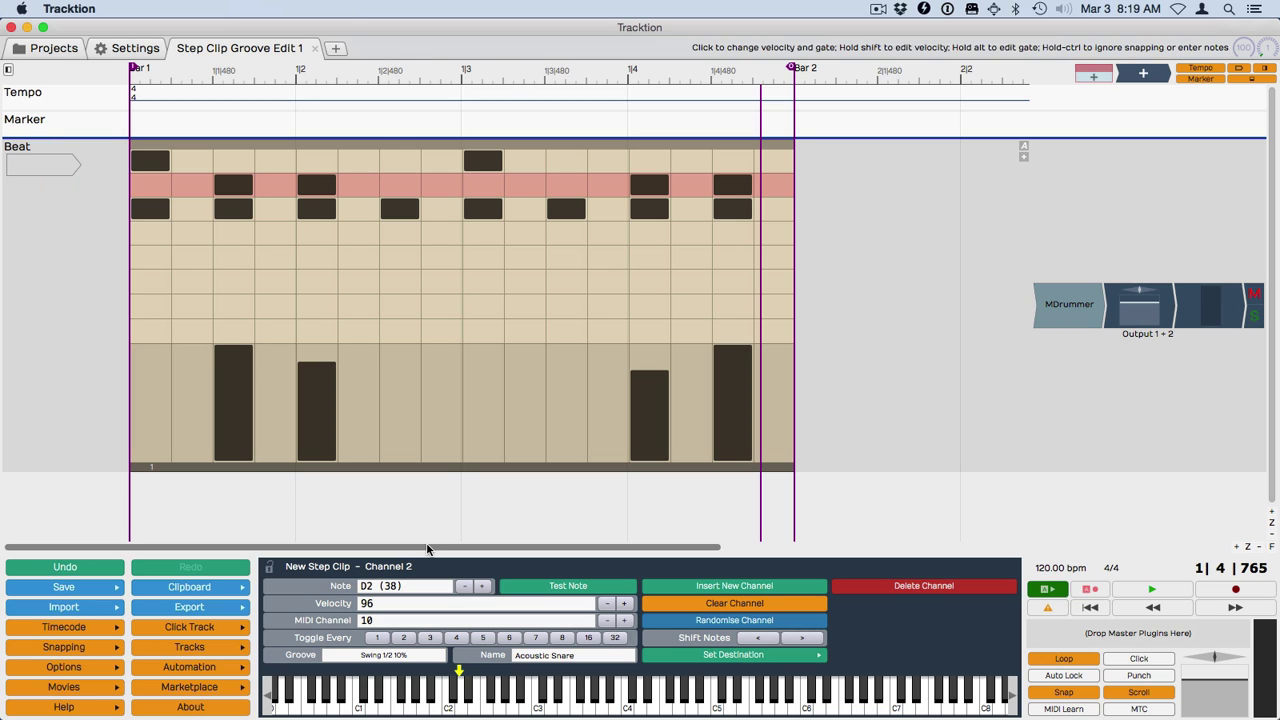
- Apply No Groove to the pattern section to remove the swing
click(361, 468)
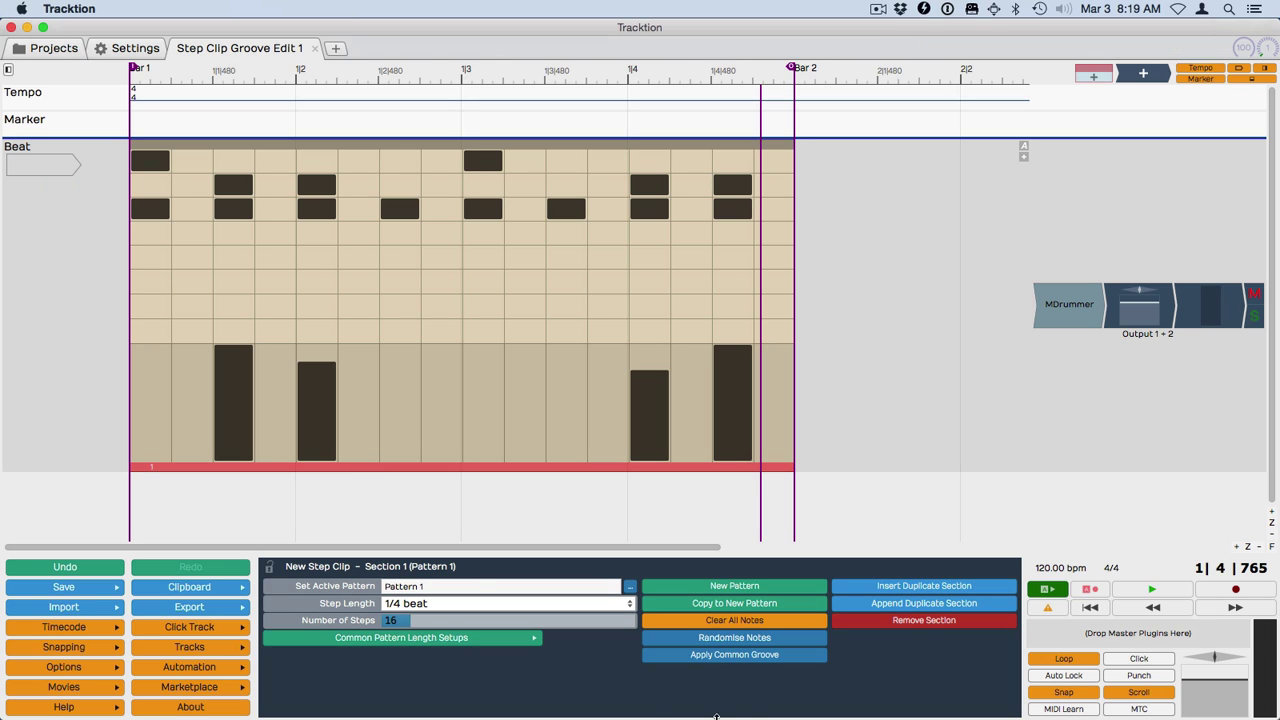
click(481, 469)
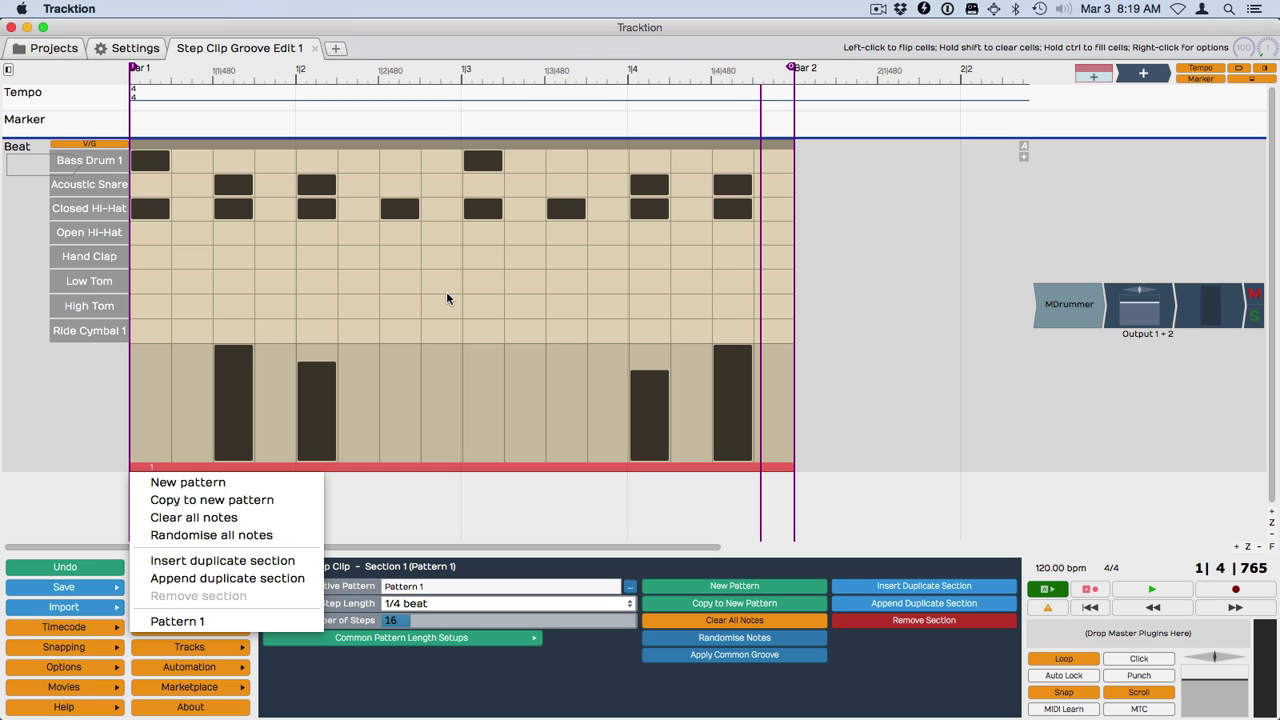
click(740, 662)
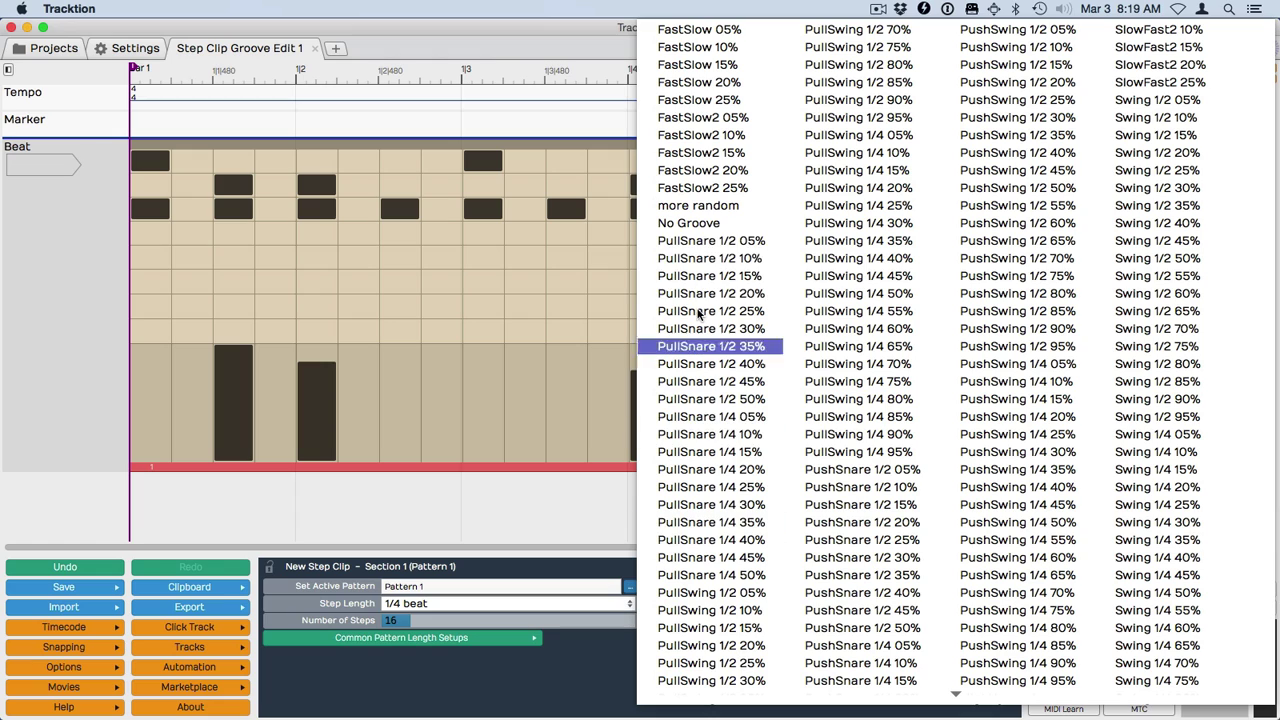
click(686, 226)
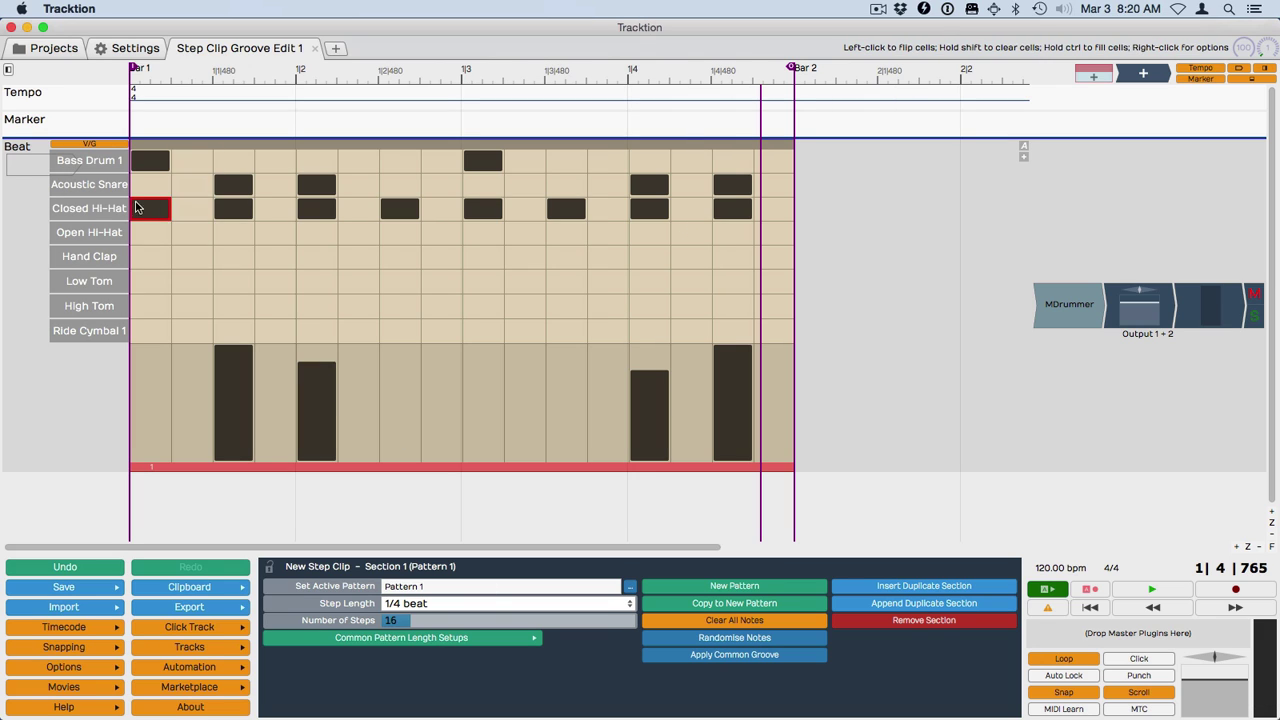
- Confirm the Closed Hi-Hat channel shows No Groove and play the straight beat
click(90, 209)
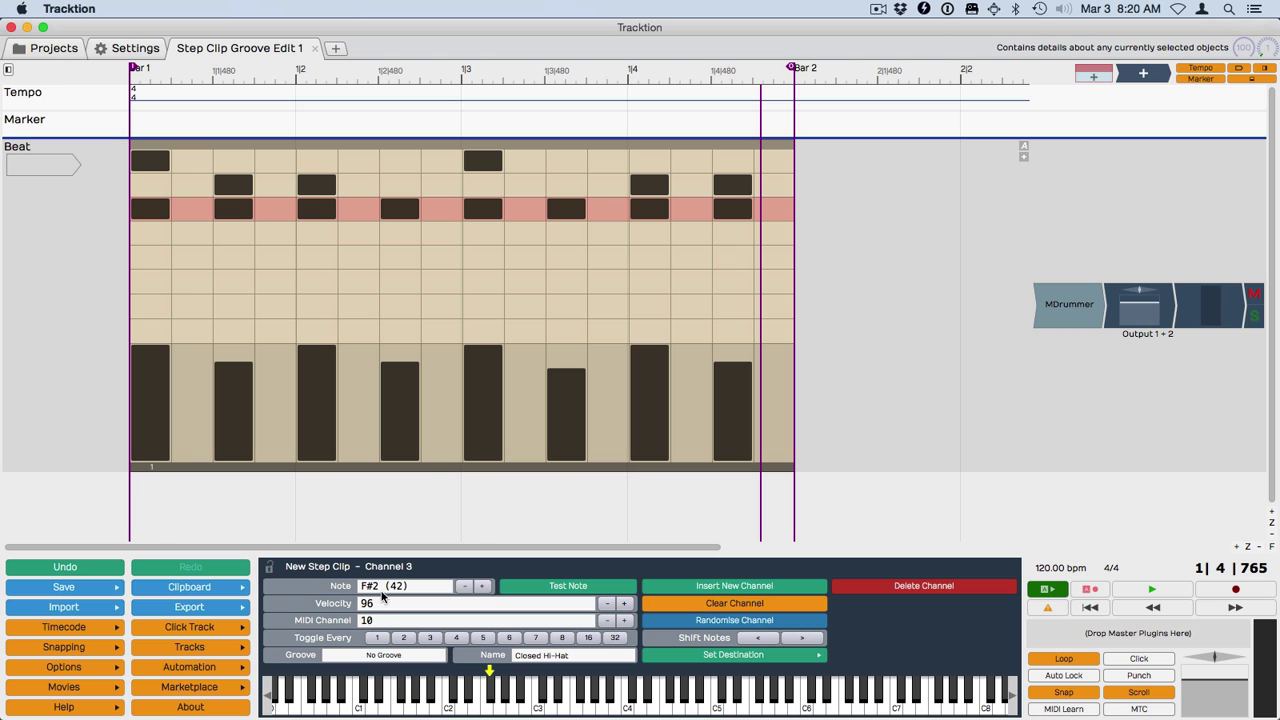
key(space)
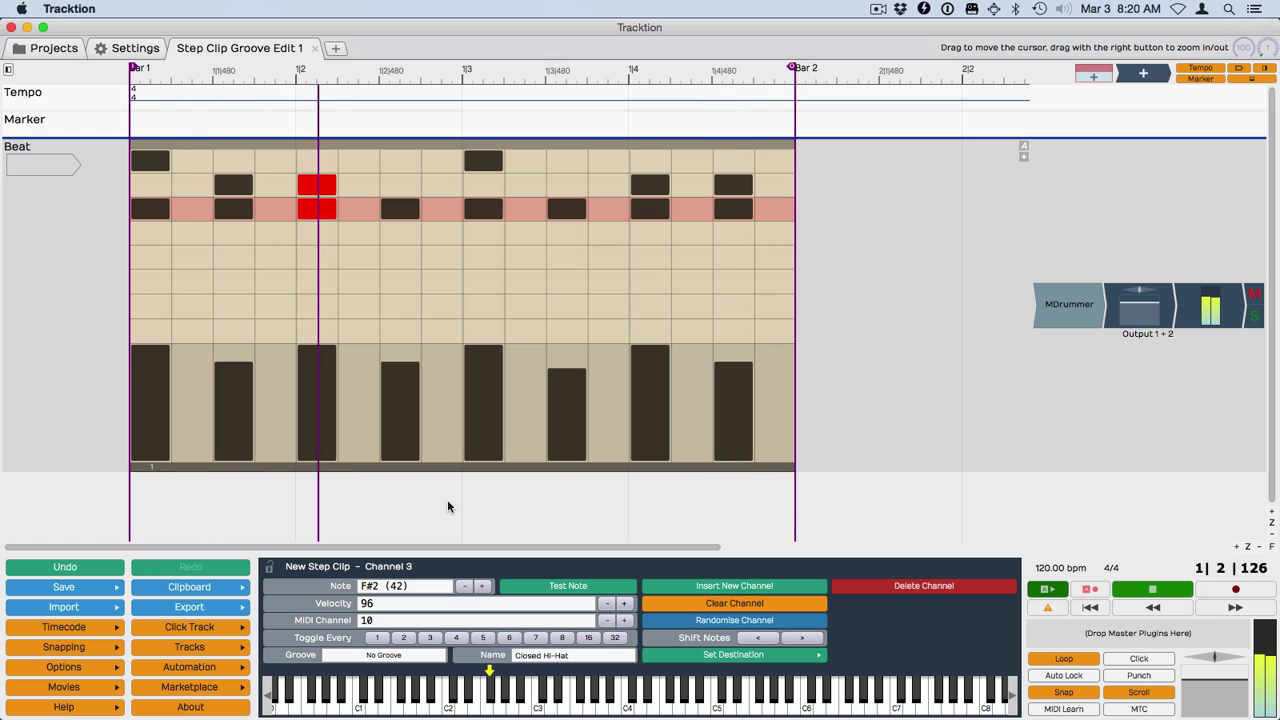
key(space)
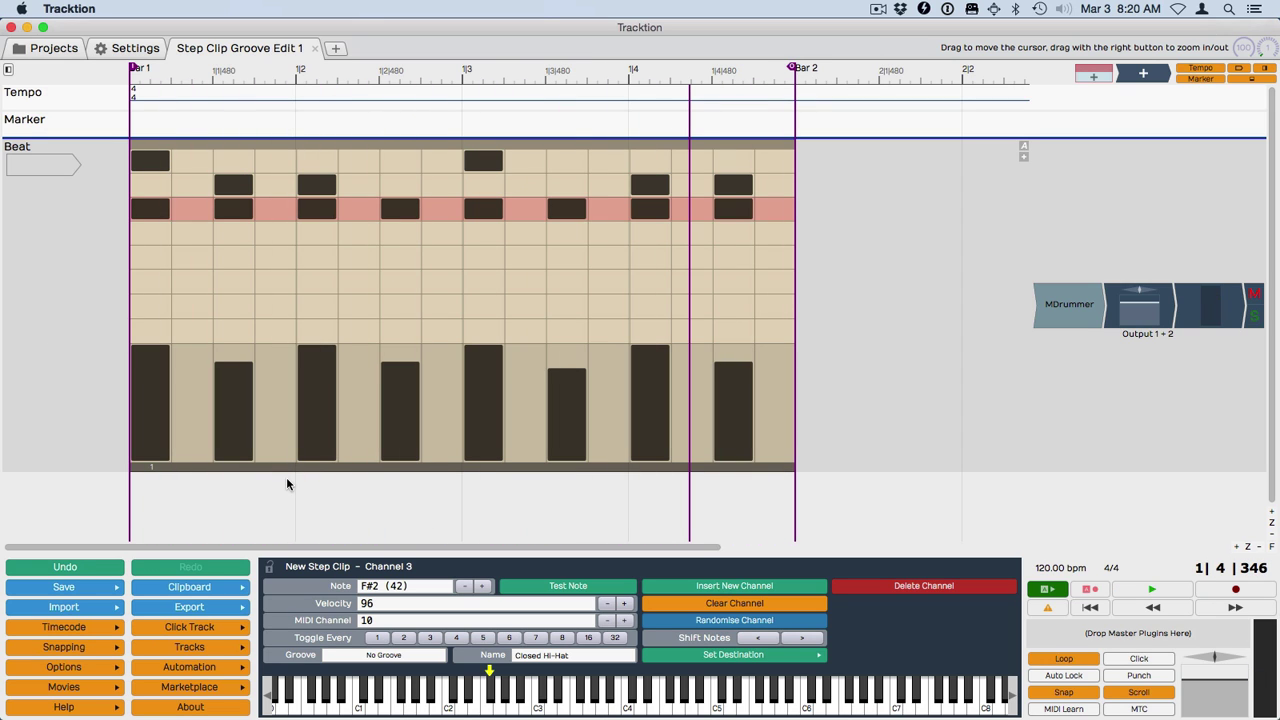
- Open the groove templates editor from the pattern's Apply Common Groove list
mouse_move(101, 206)
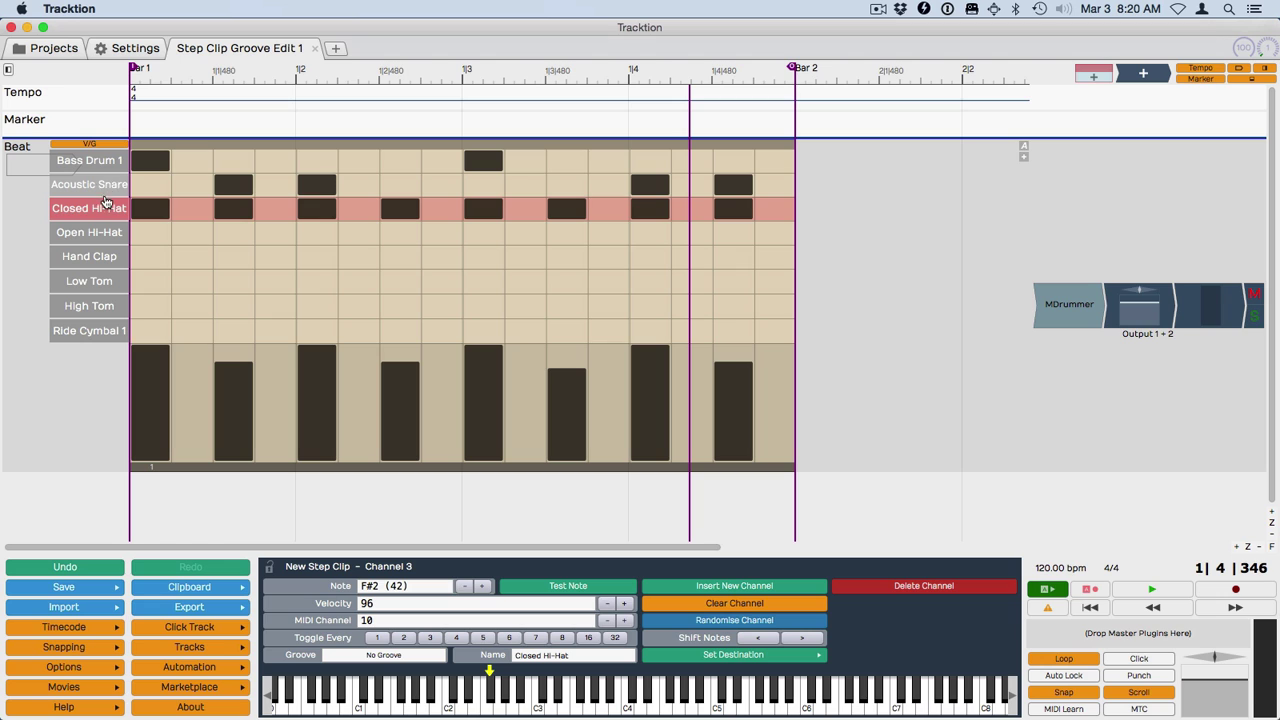
click(297, 467)
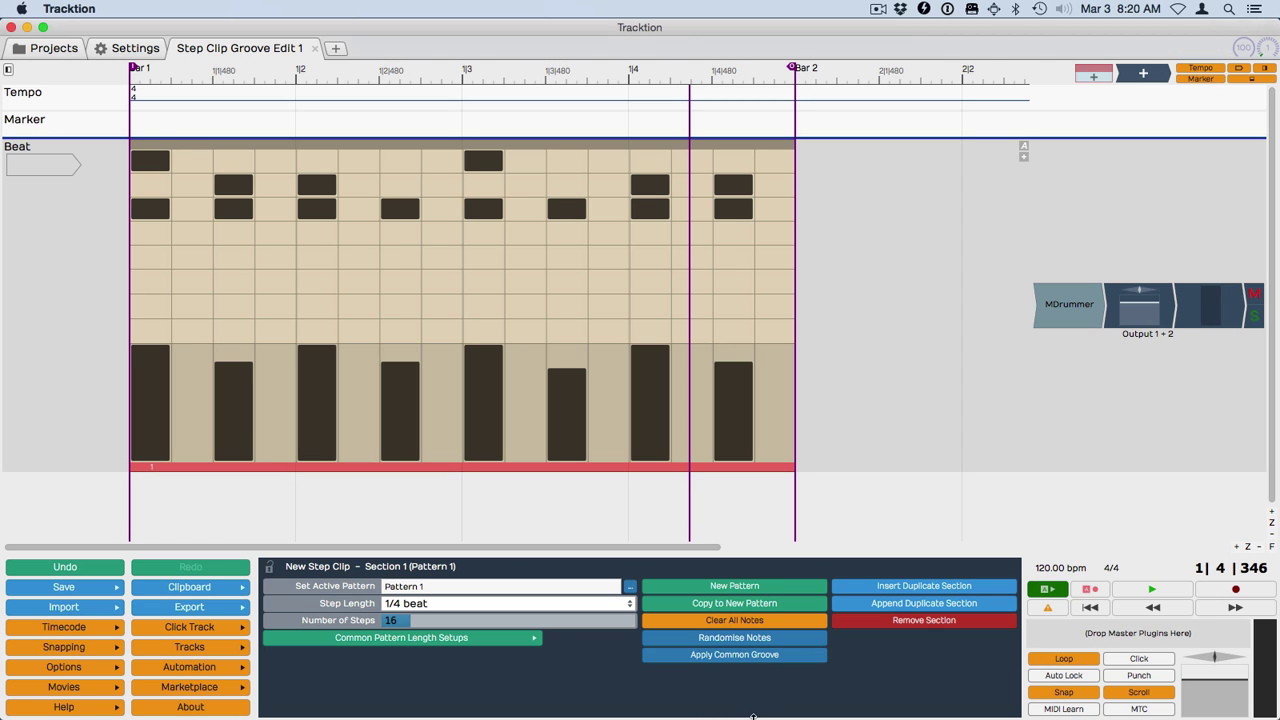
click(734, 654)
scroll(910, 622, down, 1)
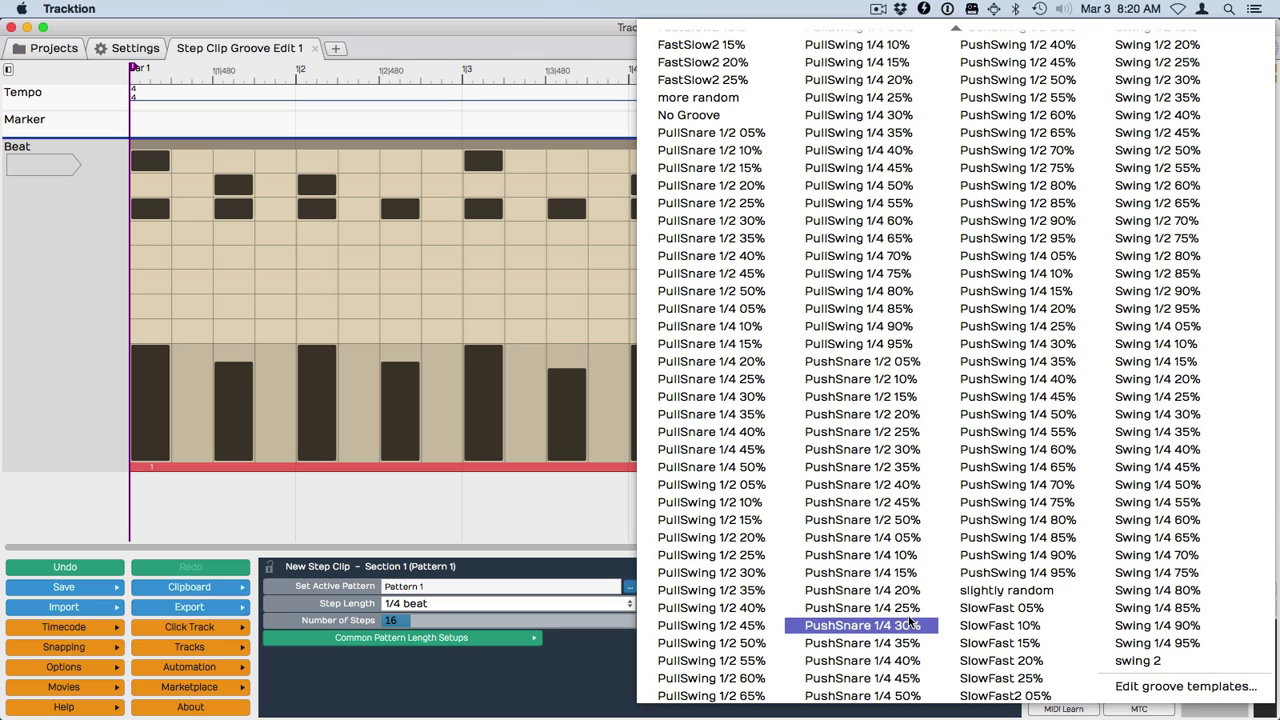
click(1183, 685)
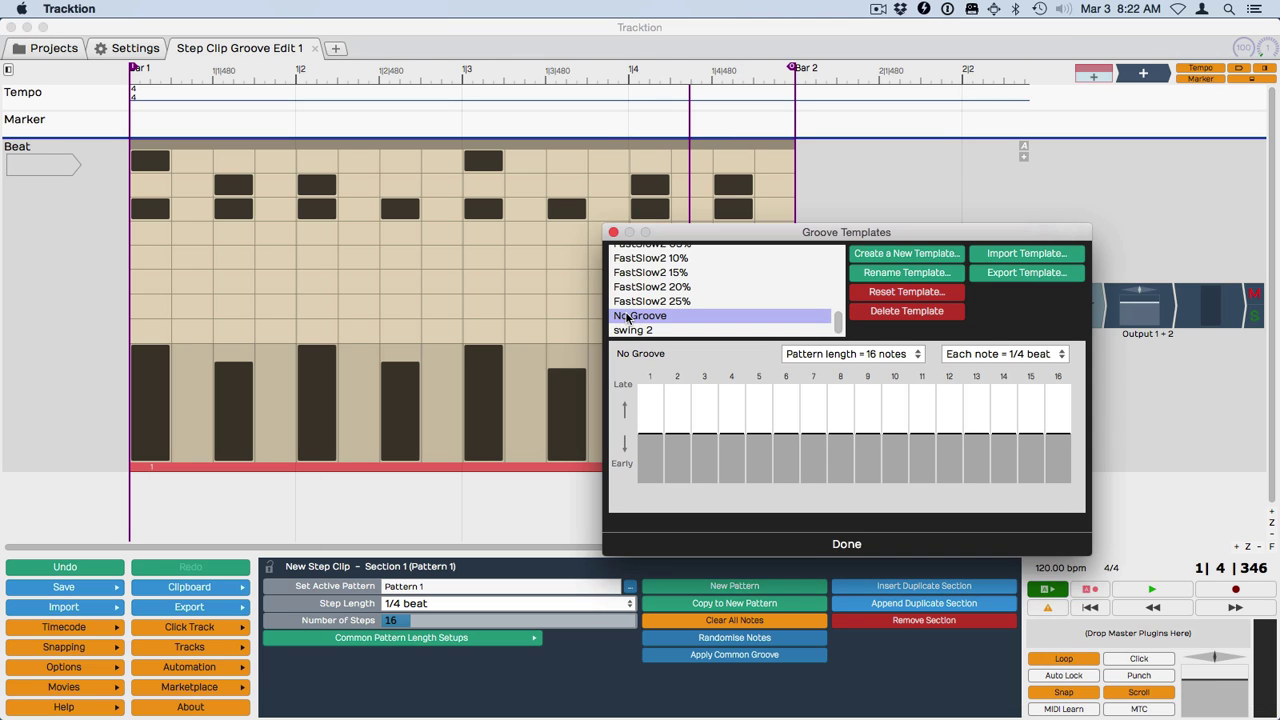
- Browse the template list and select the SlowFast2 25% template
scroll(806, 330, up, 3)
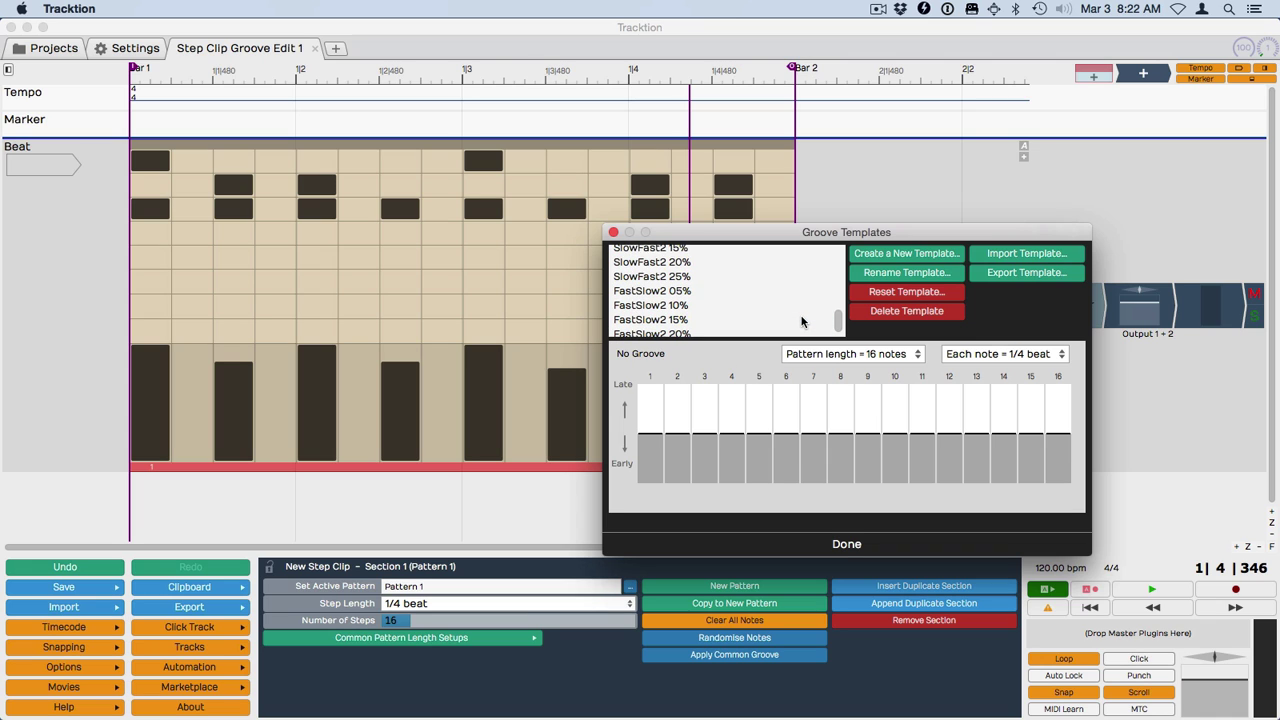
click(647, 304)
click(652, 277)
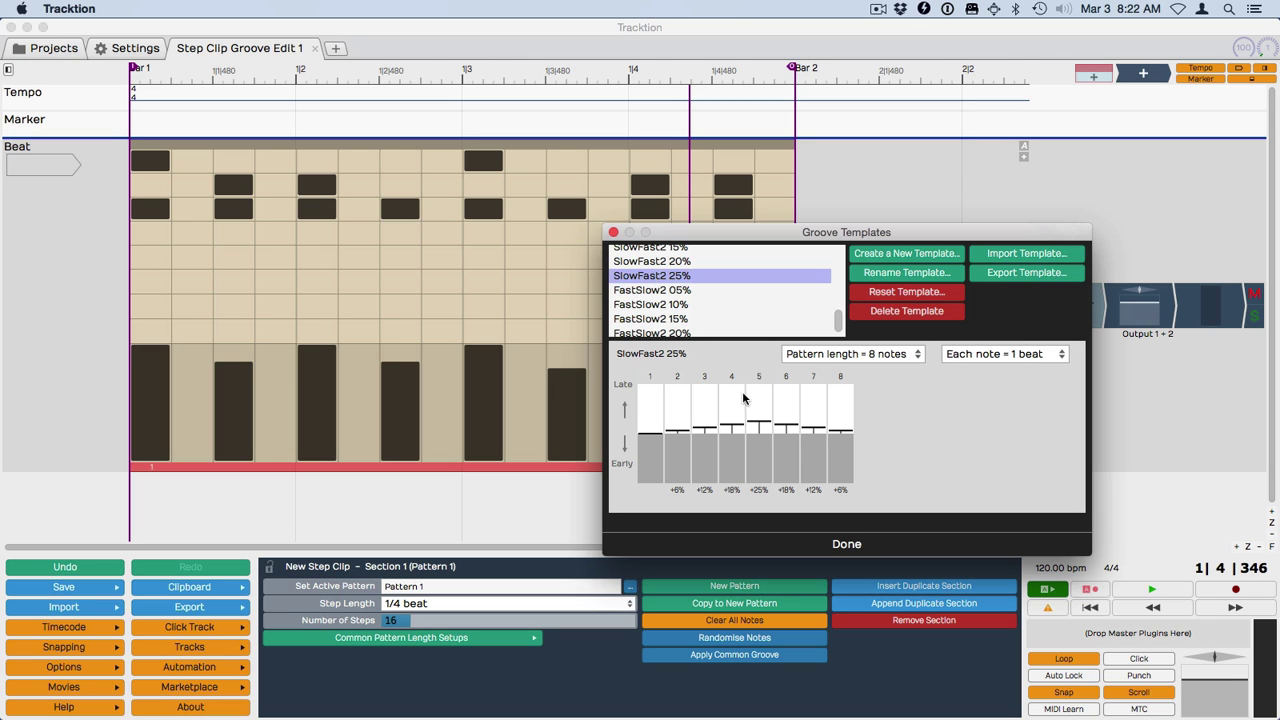
- Make SlowFast2 25% 16 notes of 1/4 beat each and reset all offsets to zero
click(798, 357)
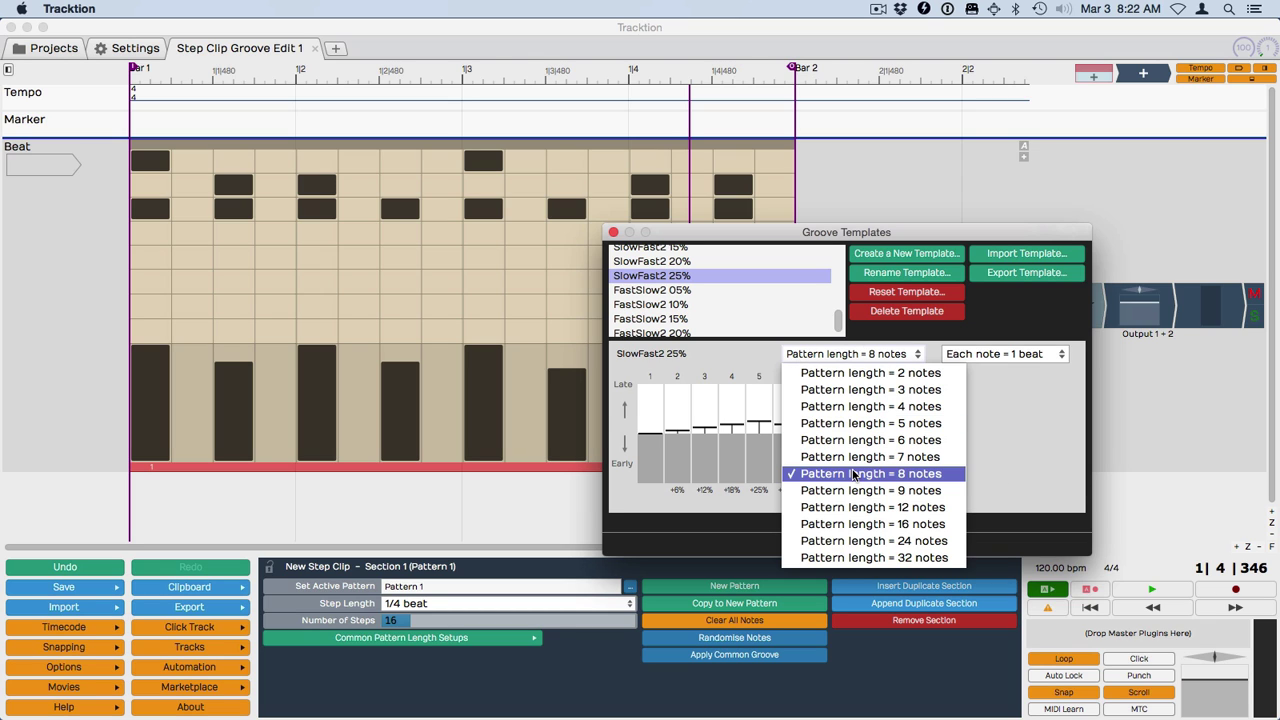
click(872, 524)
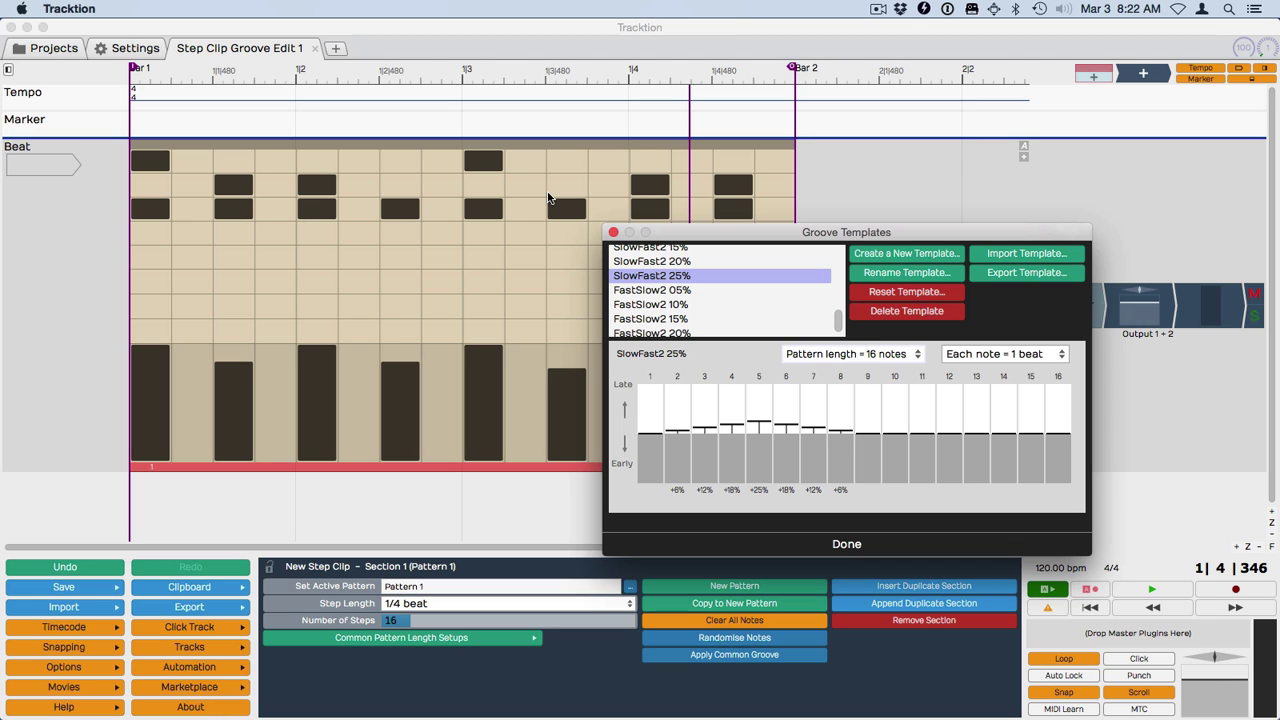
click(970, 357)
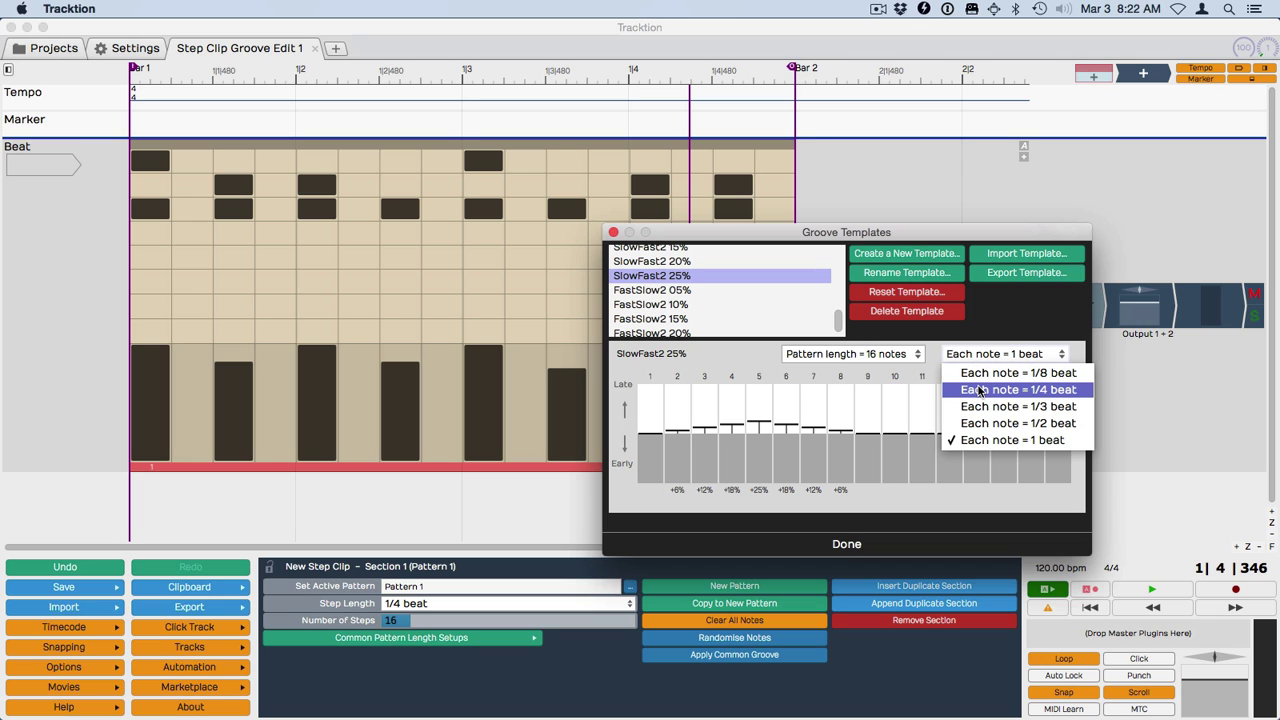
click(980, 390)
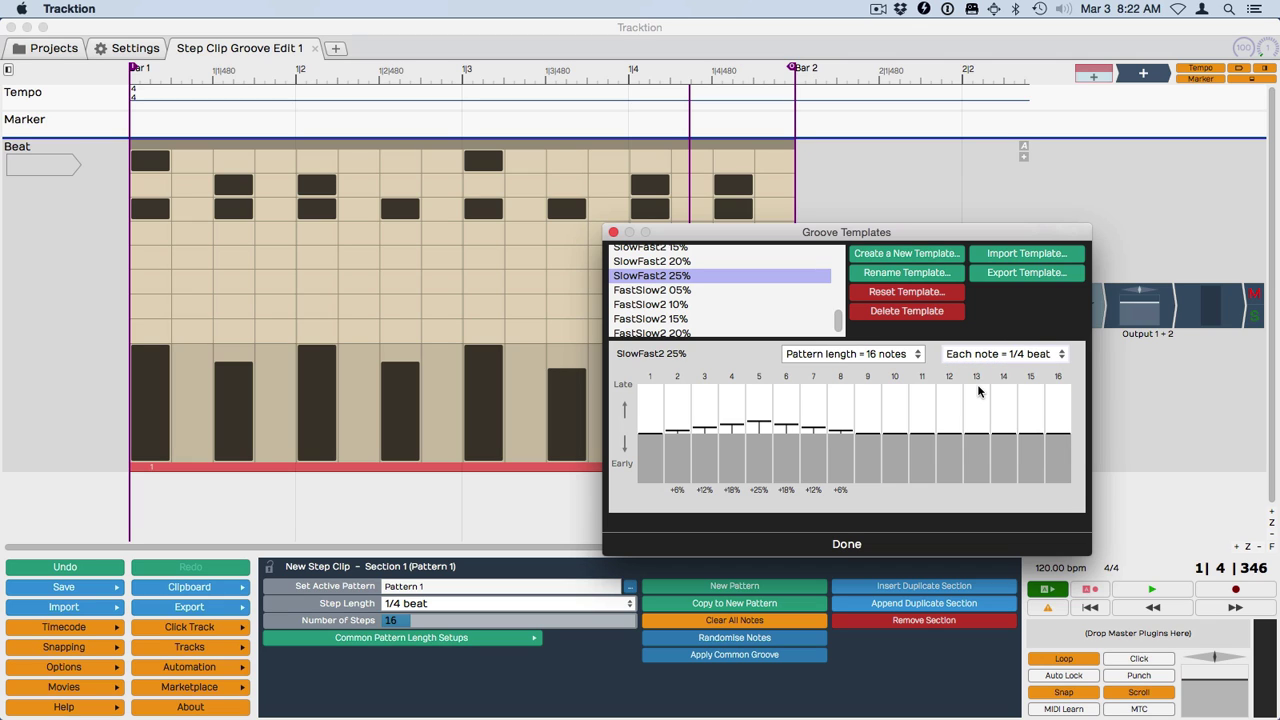
click(906, 292)
click(812, 437)
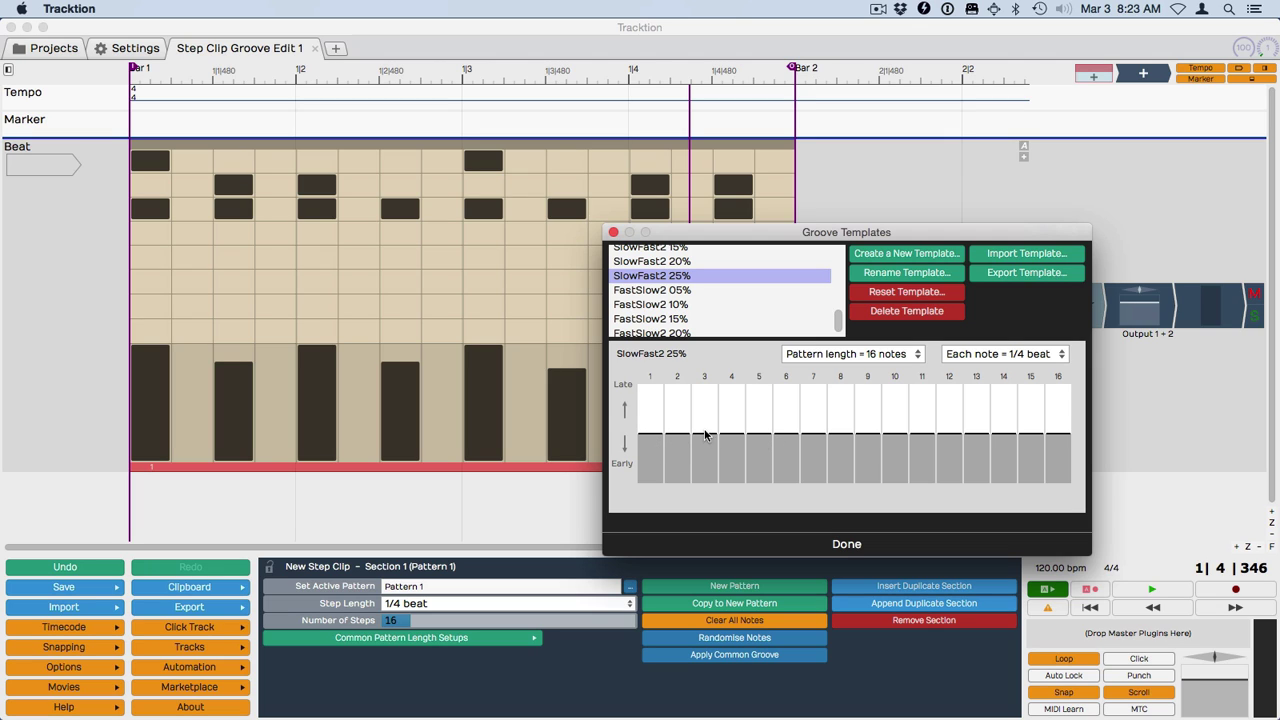
- Adjust the third step's offset, create the template 'No Groove2', and close the editor
mouse_move(706, 433)
mouse_down()
mouse_move(704, 385)
mouse_move(706, 435)
mouse_up()
click(905, 258)
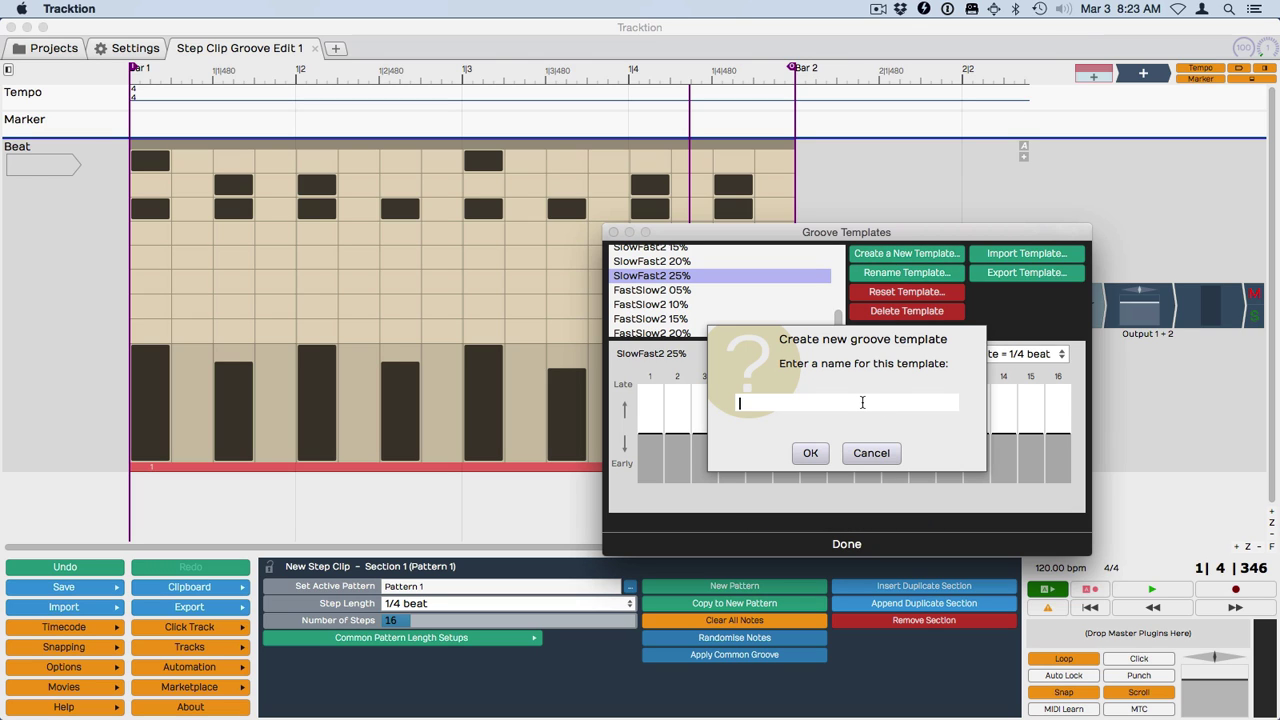
text(No Groove2)
click(810, 453)
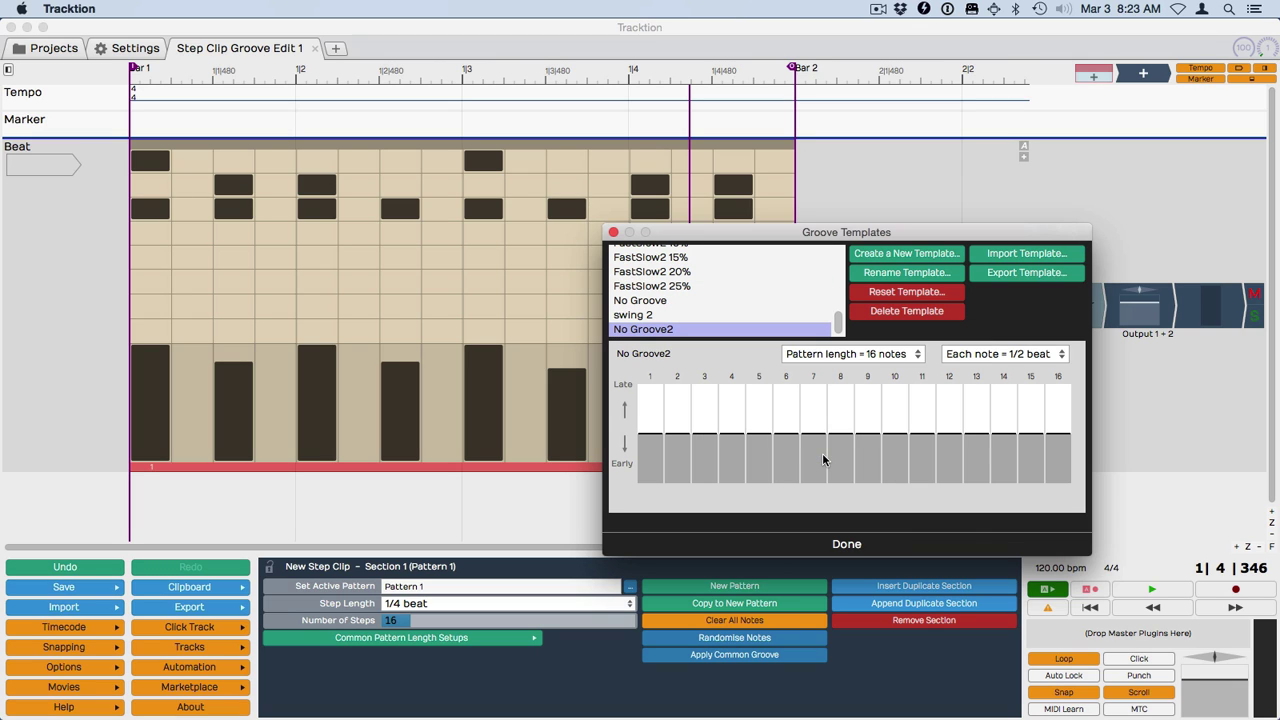
click(827, 542)
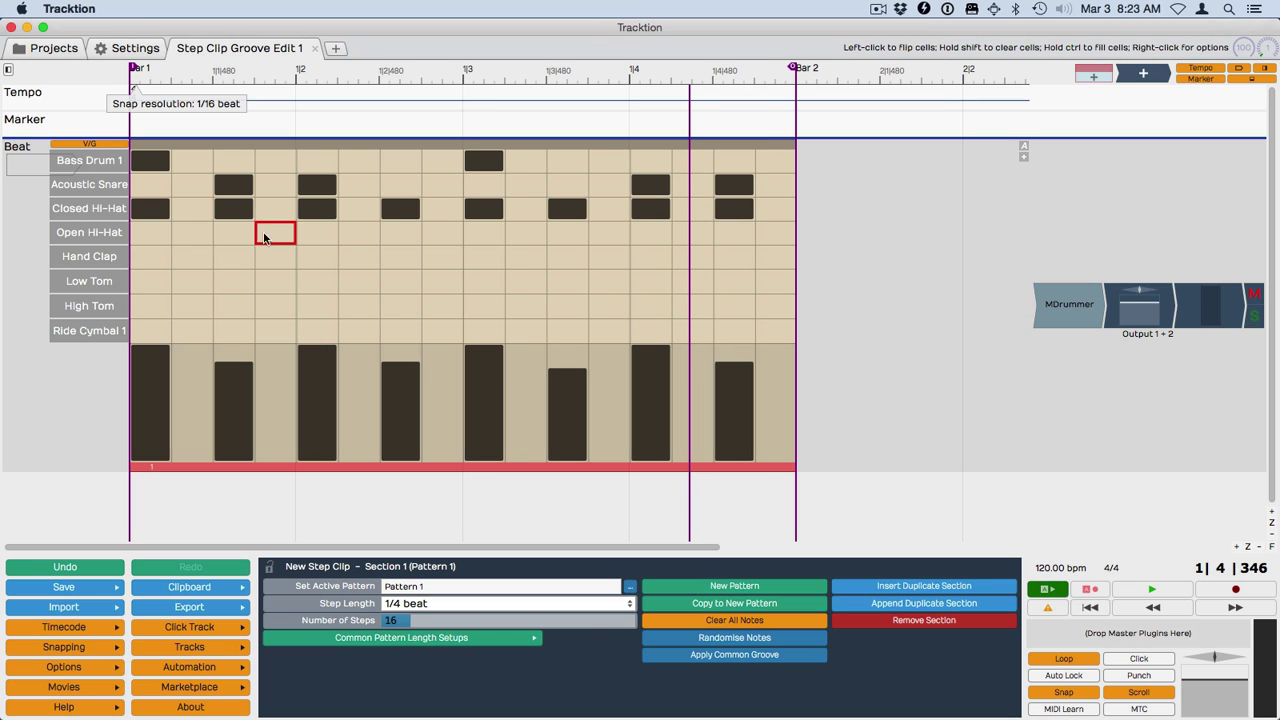
- Apply the Swing 1/2 80% common groove to the pattern and audition it
click(340, 472)
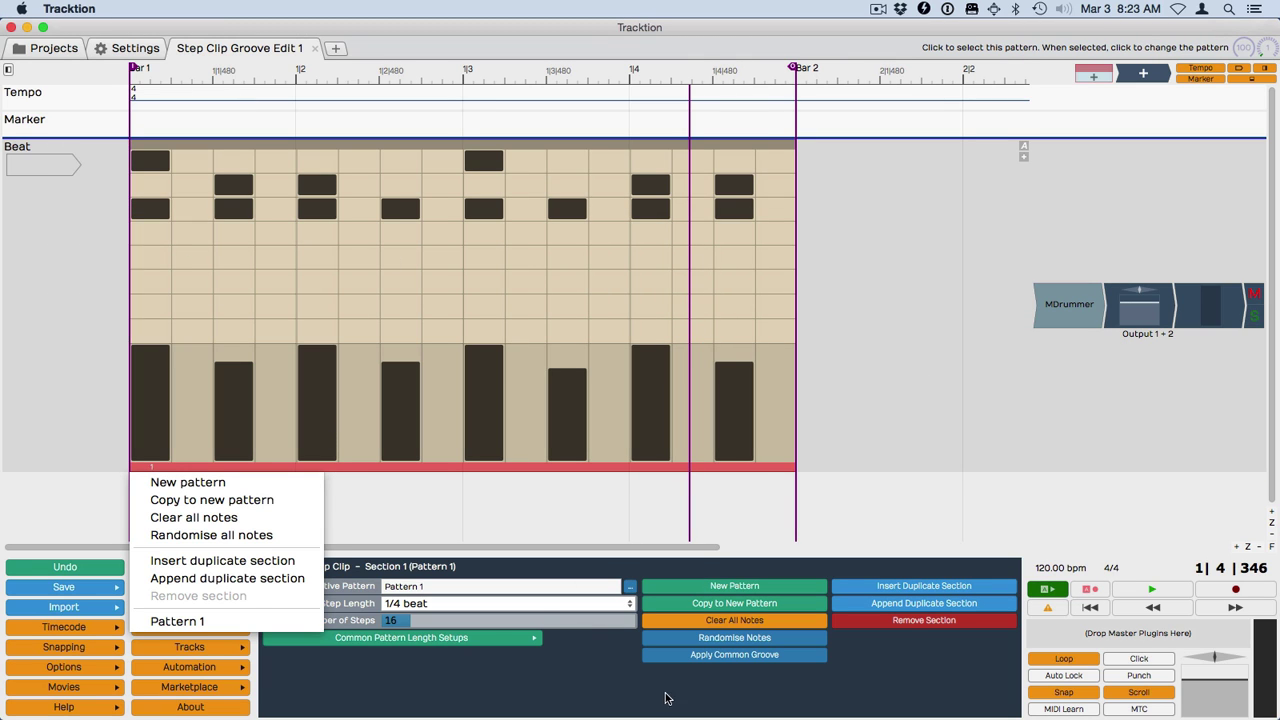
click(734, 655)
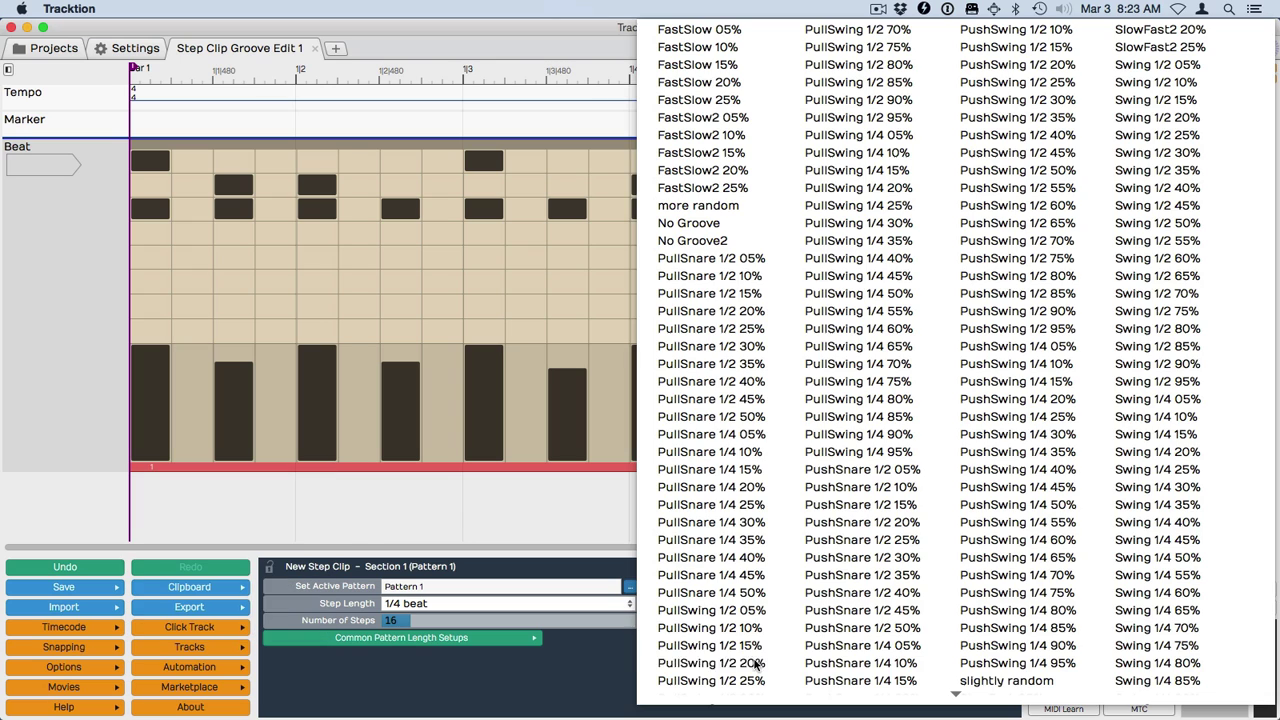
click(1188, 336)
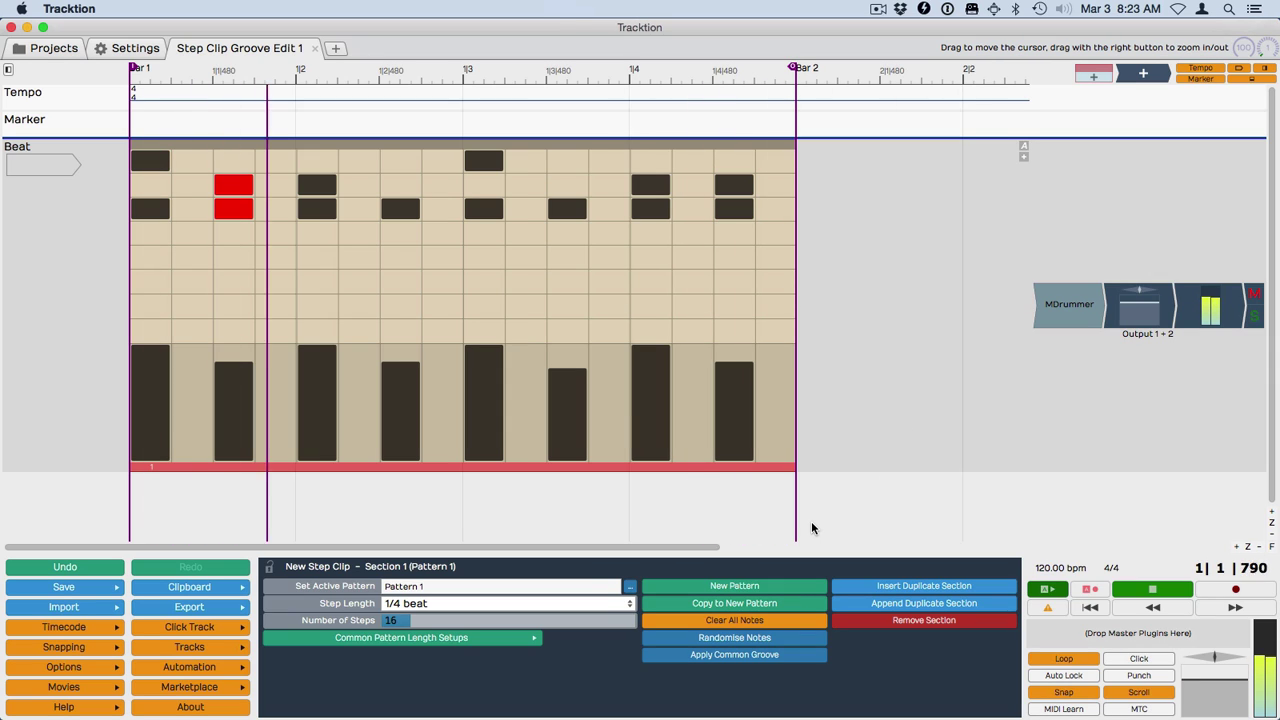
key(space)
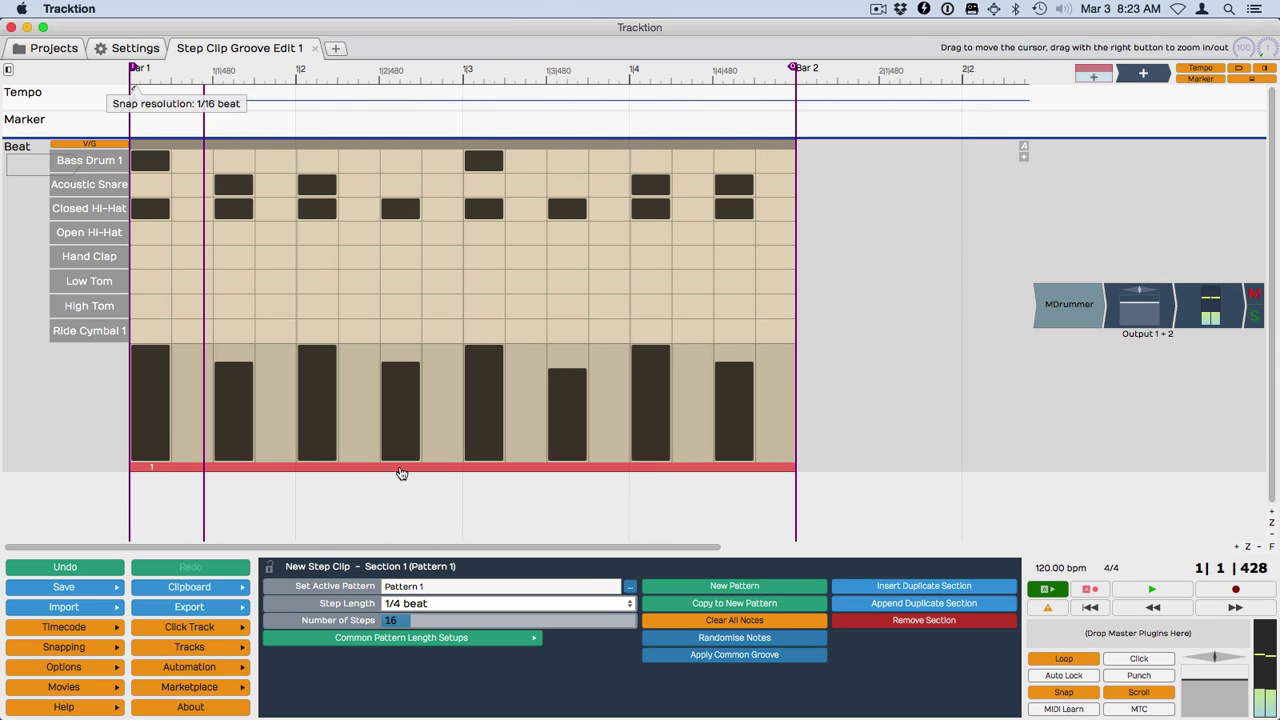
- Replace the swing with the flat No Groove2 groove and play the beat back
right_click(401, 475)
click(695, 655)
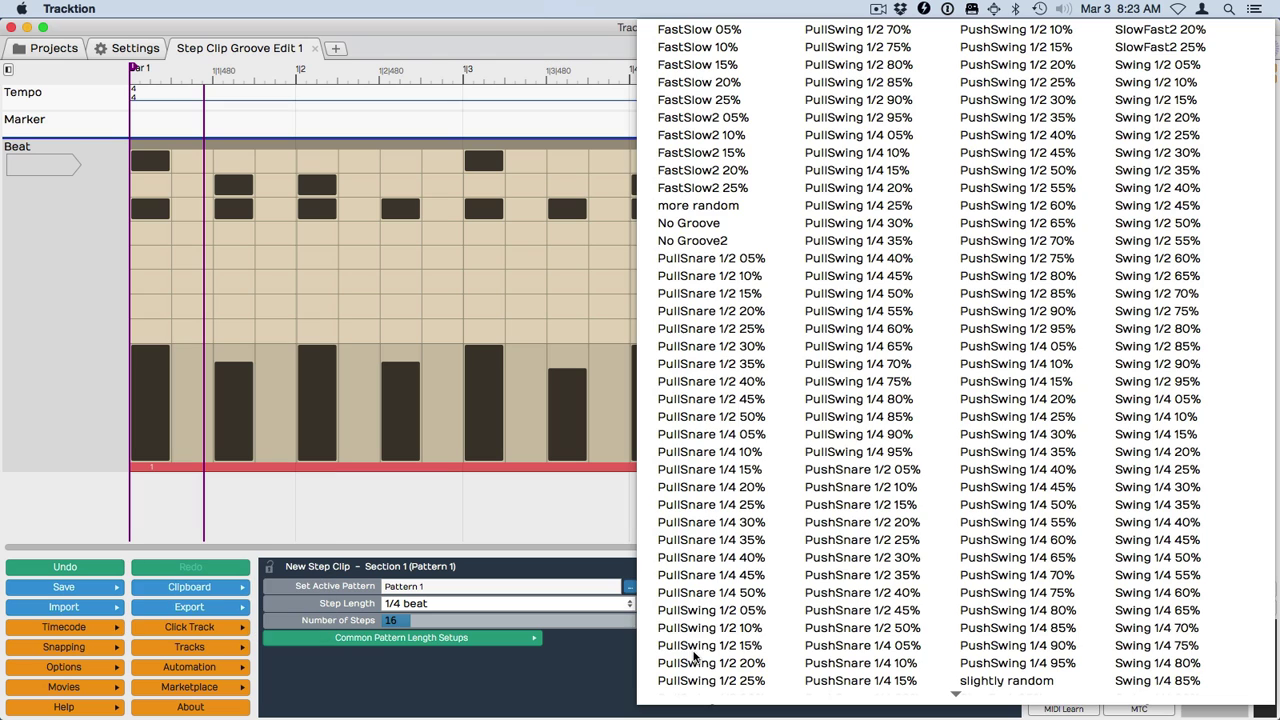
click(740, 241)
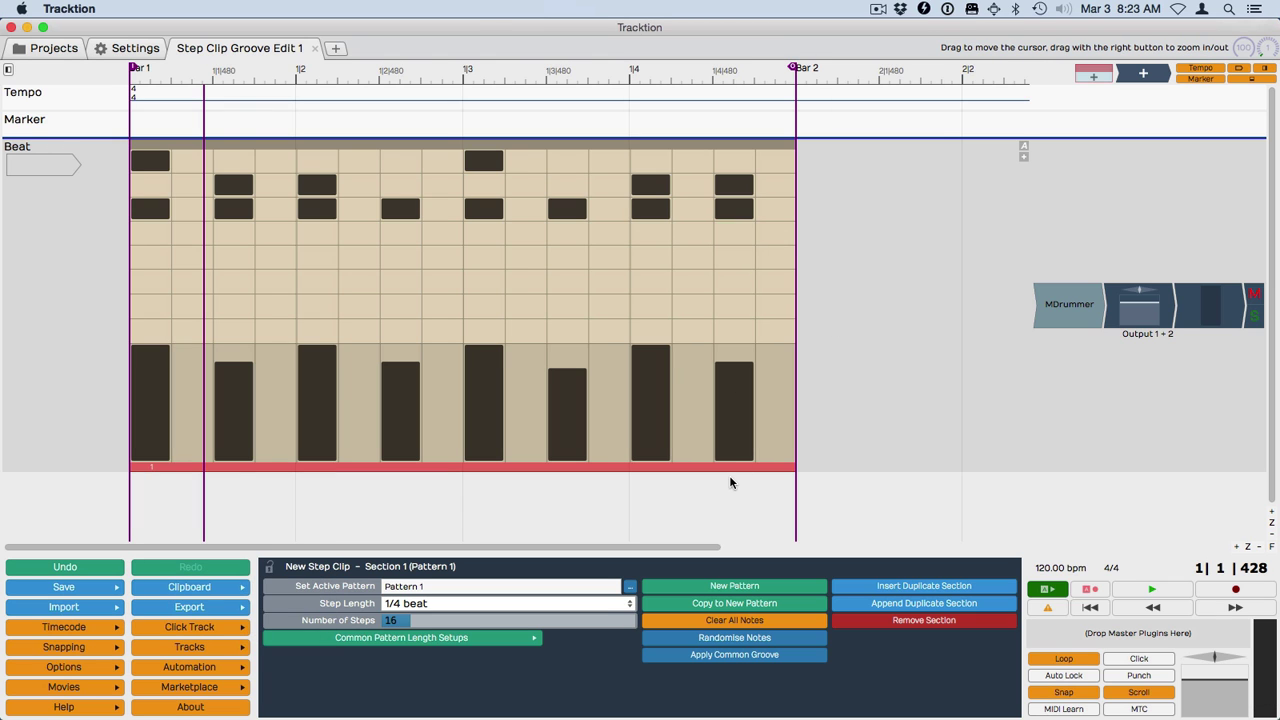
key(space)
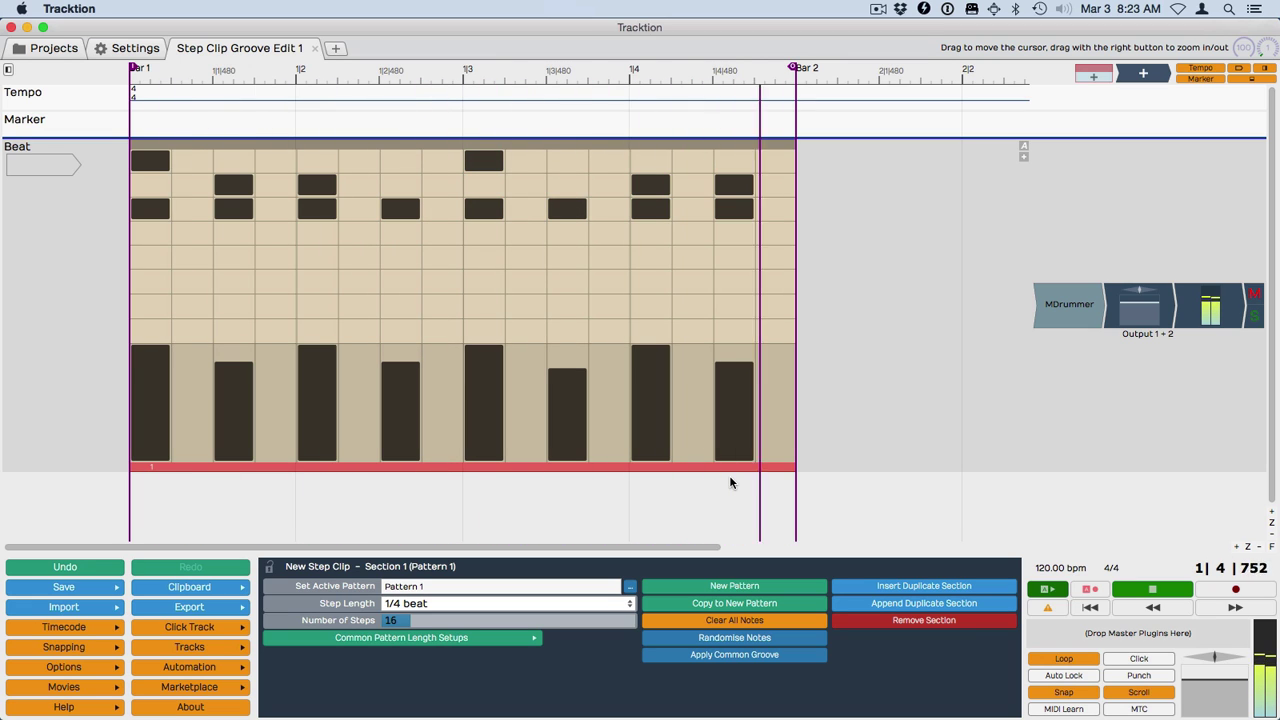
key(space)
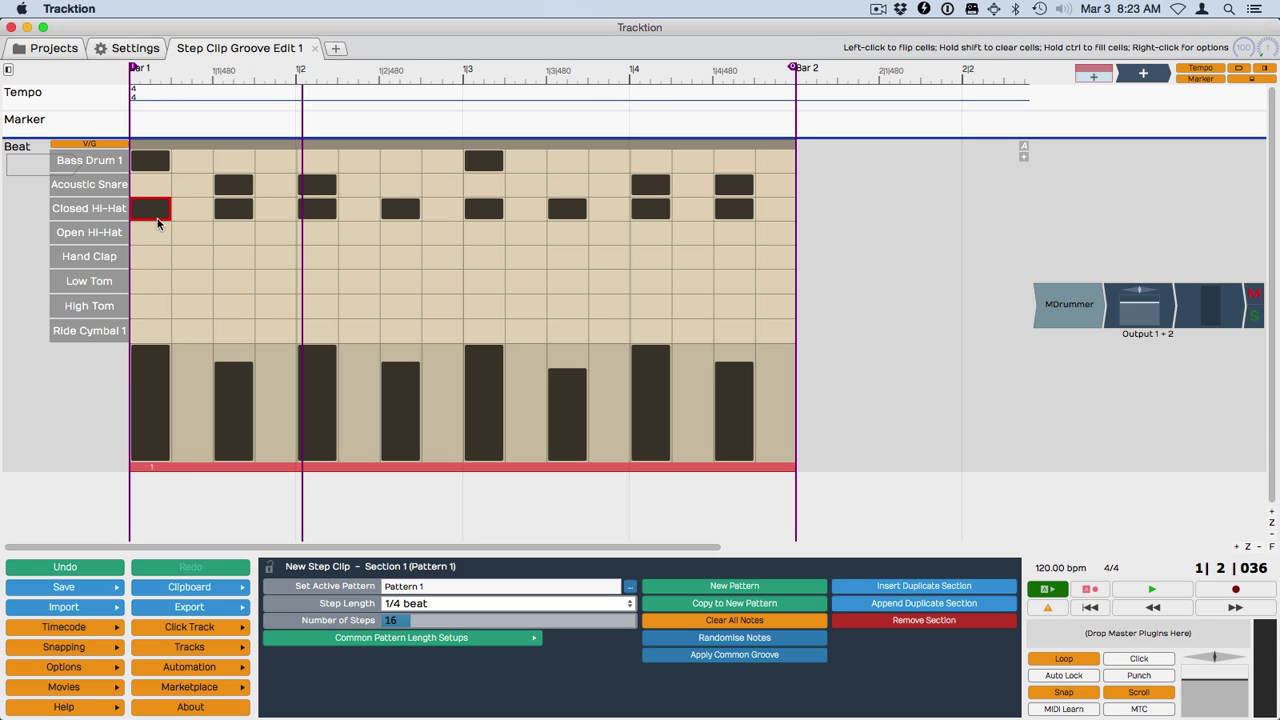
- Bring up the context menu of the step clip's red Pattern 1 bar
click(228, 470)
click(267, 470)
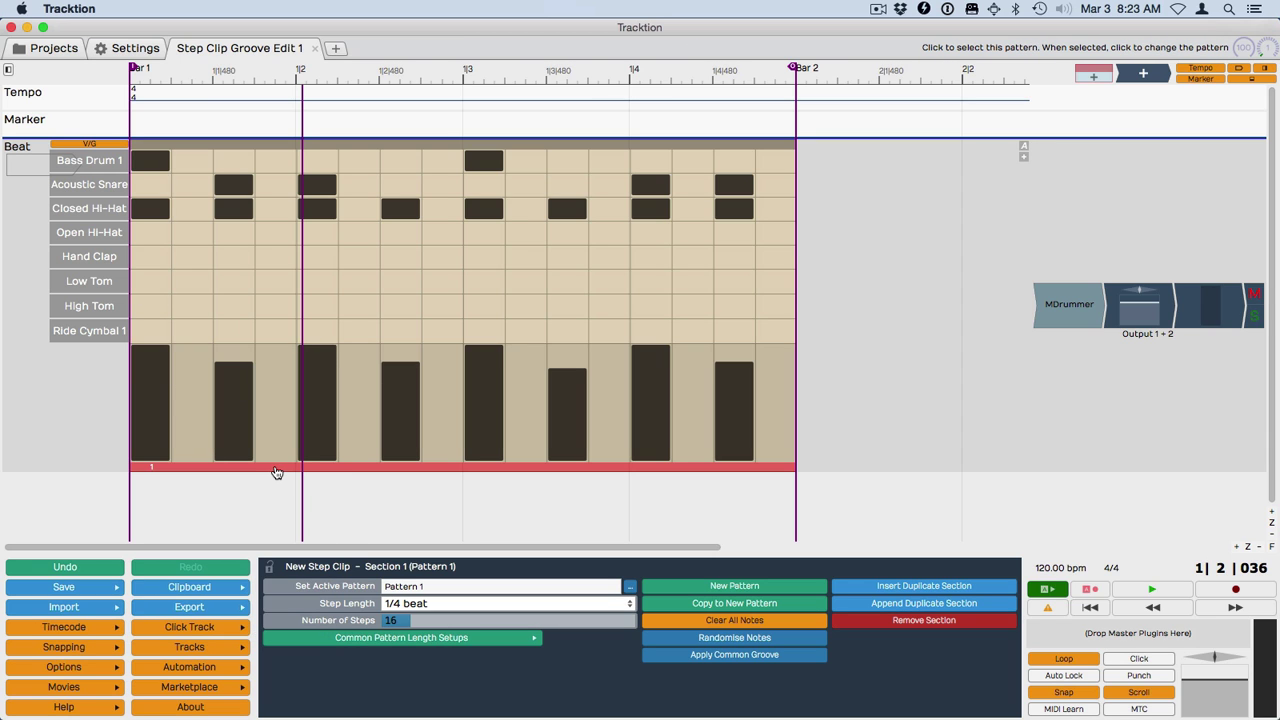
click(268, 470)
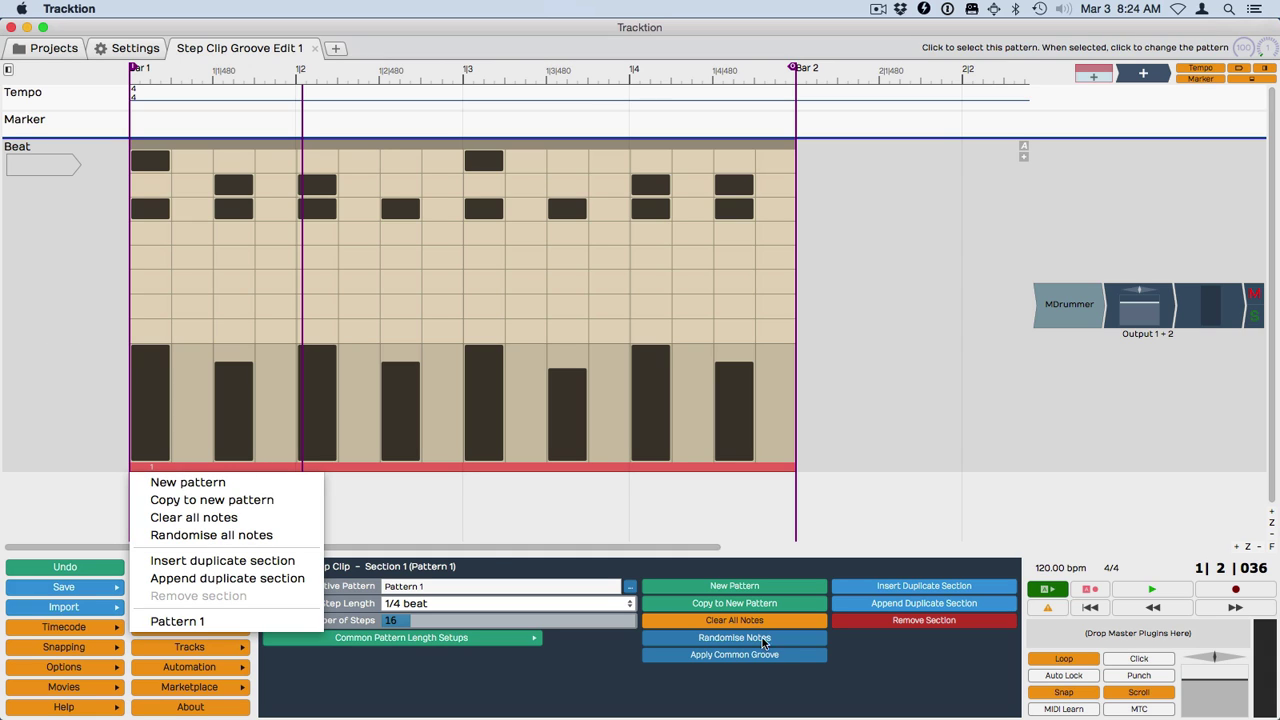